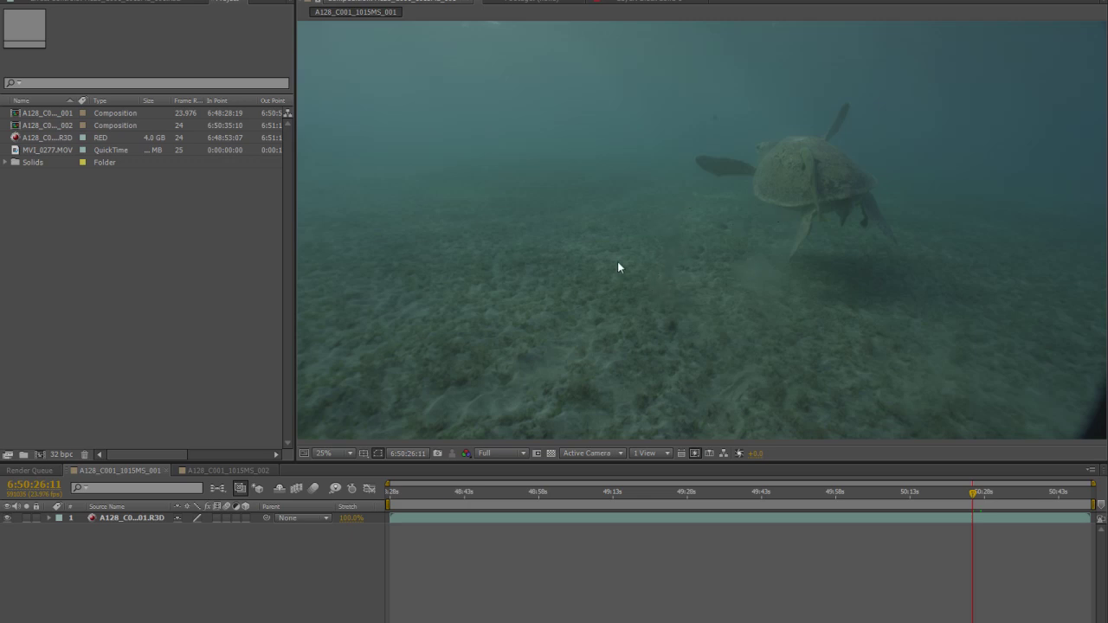
Select the turtle clip and the MVI_0277.MOV footage, and maximize the composition viewer
{"action": "left_click", "coordinate": [548, 300]}
{"action": "key", "text": "comma"}
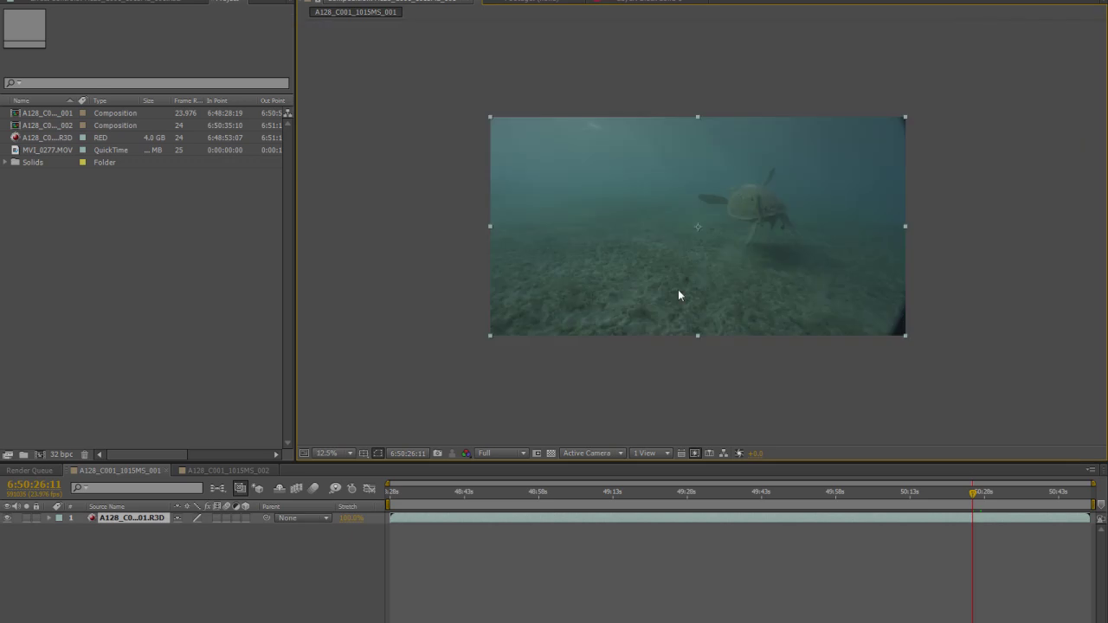
{"action": "key", "text": "period"}
{"action": "key", "text": "period"}
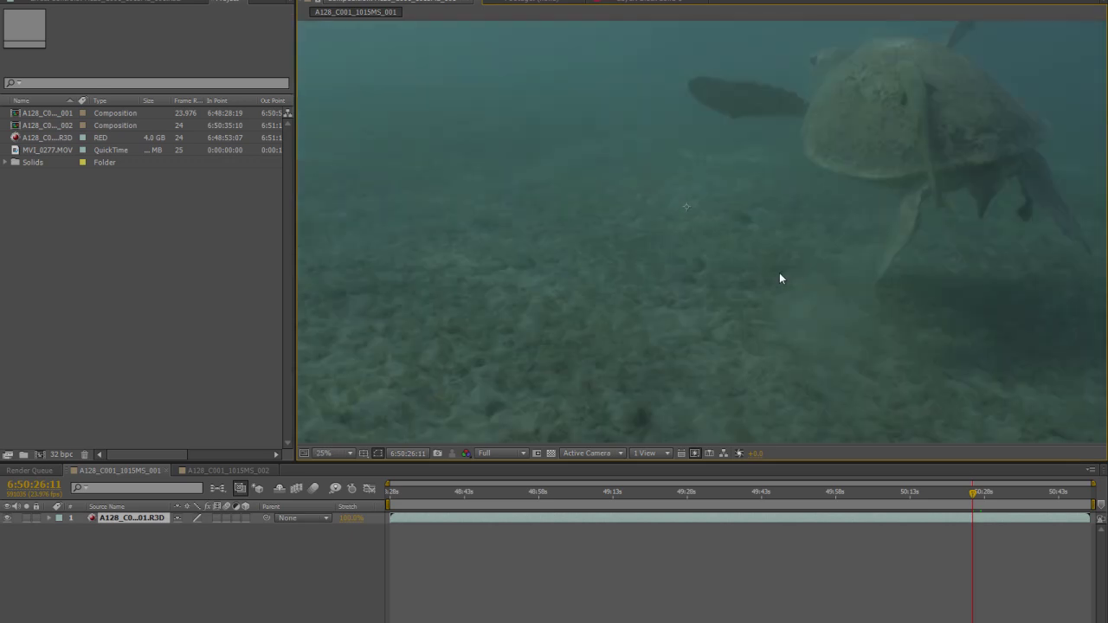
{"action": "key", "text": "comma"}
{"action": "key", "text": "comma"}
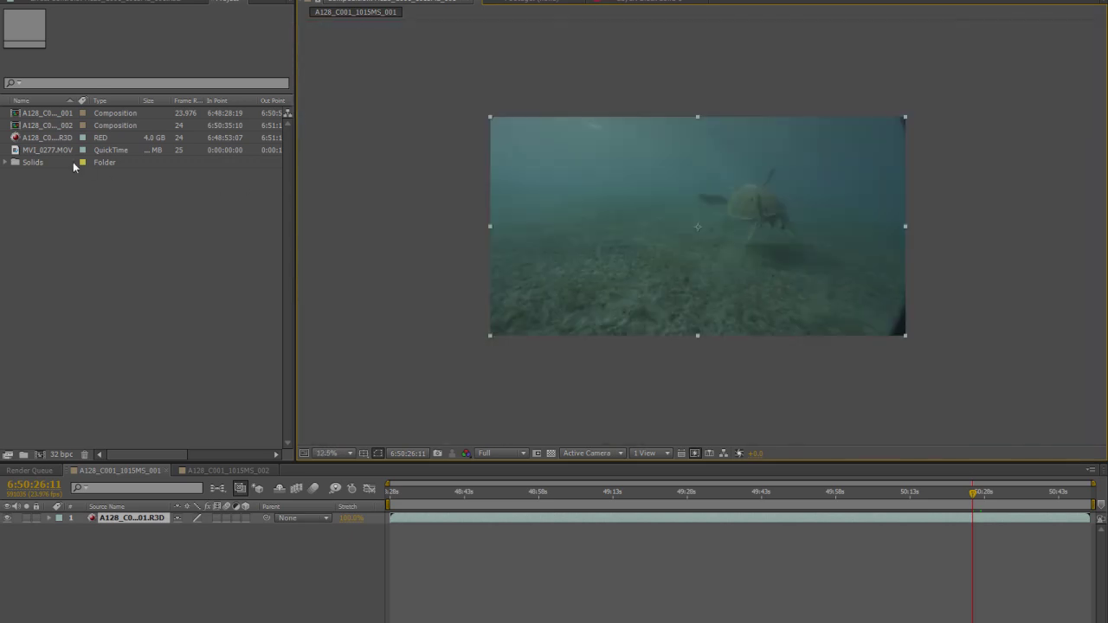
{"action": "left_click_drag", "start_coordinate": [40, 151], "coordinate": [153, 247]}
{"action": "scroll", "coordinate": [600, 281], "scroll_direction": "up", "scroll_amount": 5}
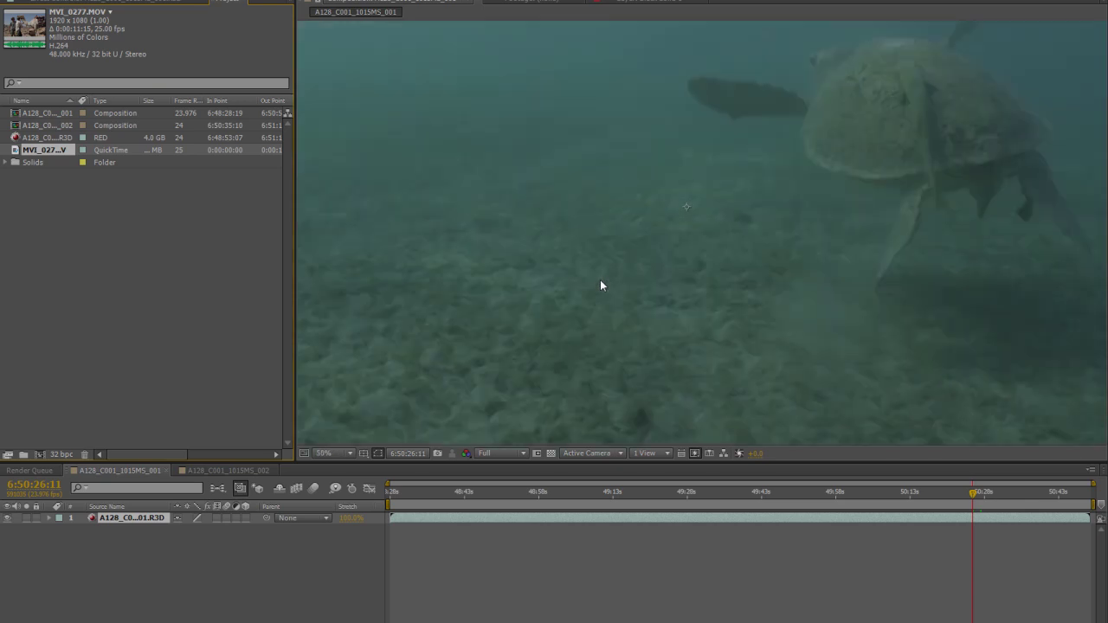
{"action": "key", "text": "grave"}
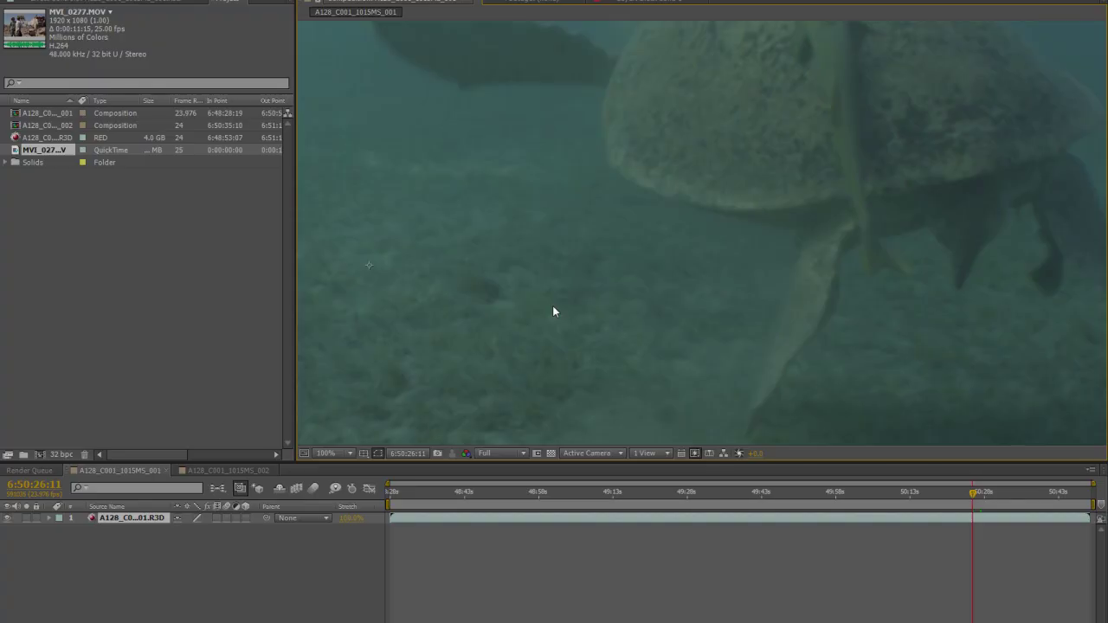
{"action": "scroll", "coordinate": [554, 309], "scroll_direction": "down", "scroll_amount": 2}
Lower the preview resolution to Quarter and reframe the footage in the viewer
{"action": "left_click", "coordinate": [490, 453]}
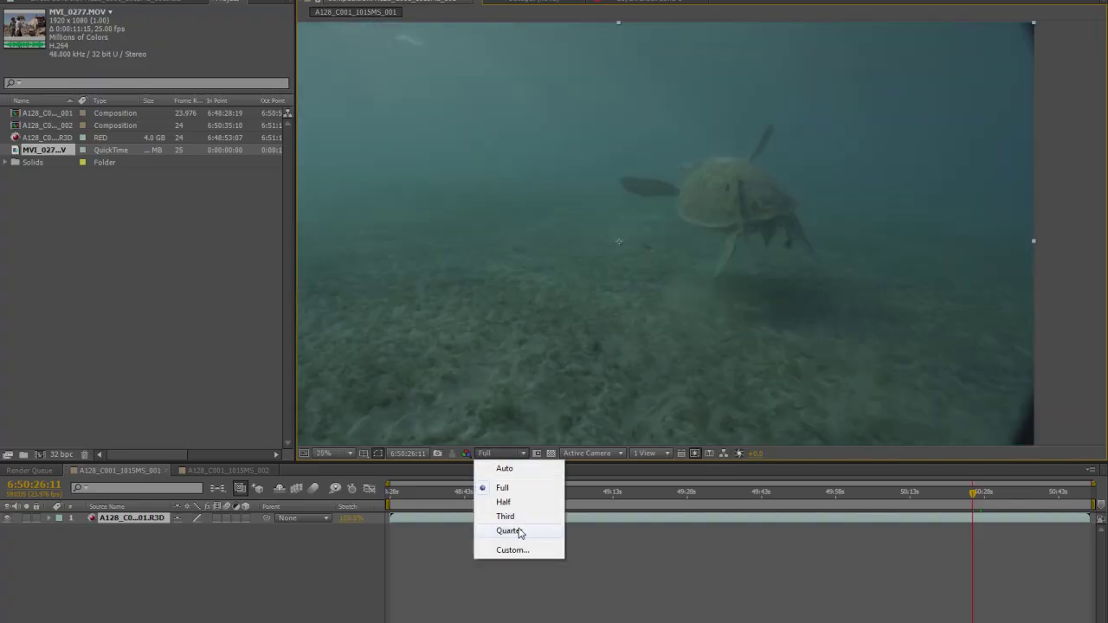
{"action": "left_click", "coordinate": [519, 530]}
{"action": "left_click_drag", "start_coordinate": [534, 285], "coordinate": [616, 284]}
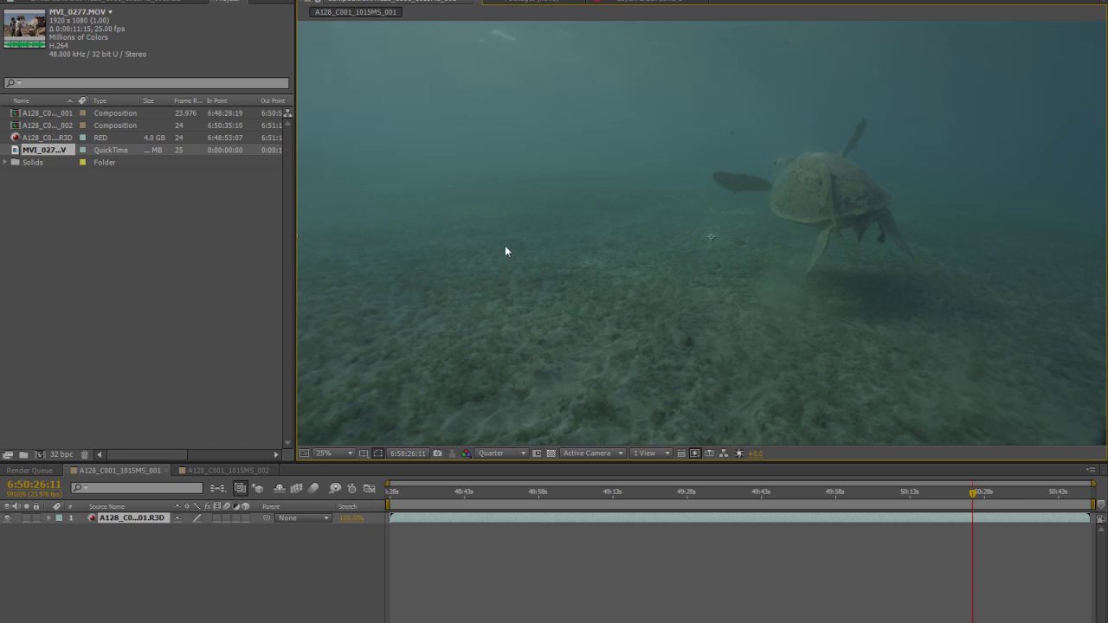
{"action": "key", "text": "comma"}
{"action": "key", "text": "period"}
Add a new adjustment layer above the turtle clip
{"action": "left_click", "coordinate": [124, 5]}
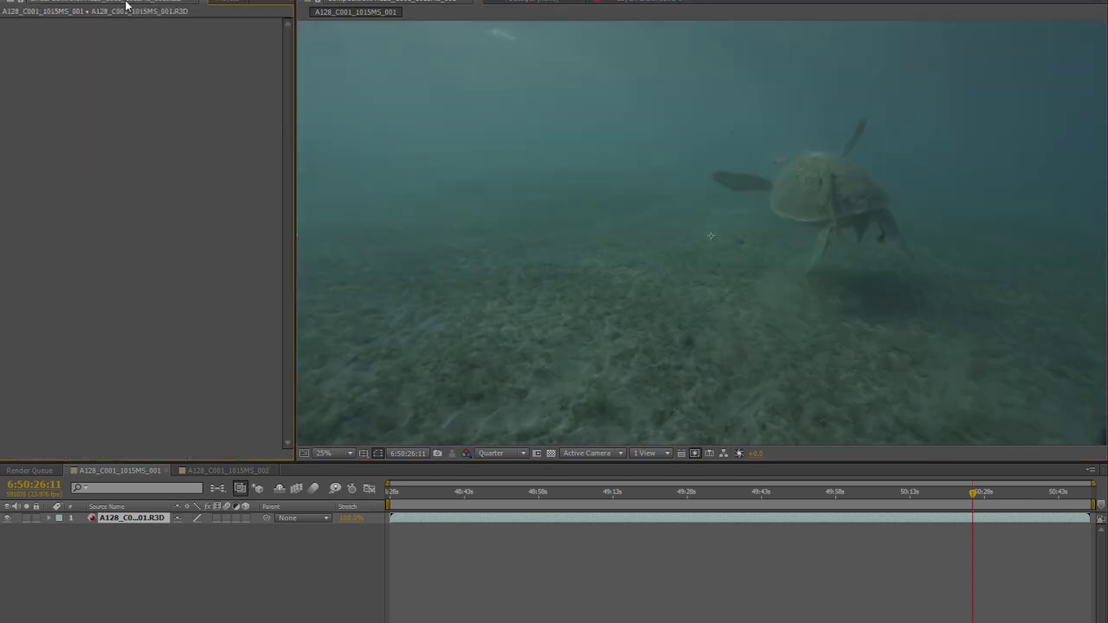
{"action": "right_click", "coordinate": [201, 530]}
{"action": "mouse_move", "coordinate": [280, 546]}
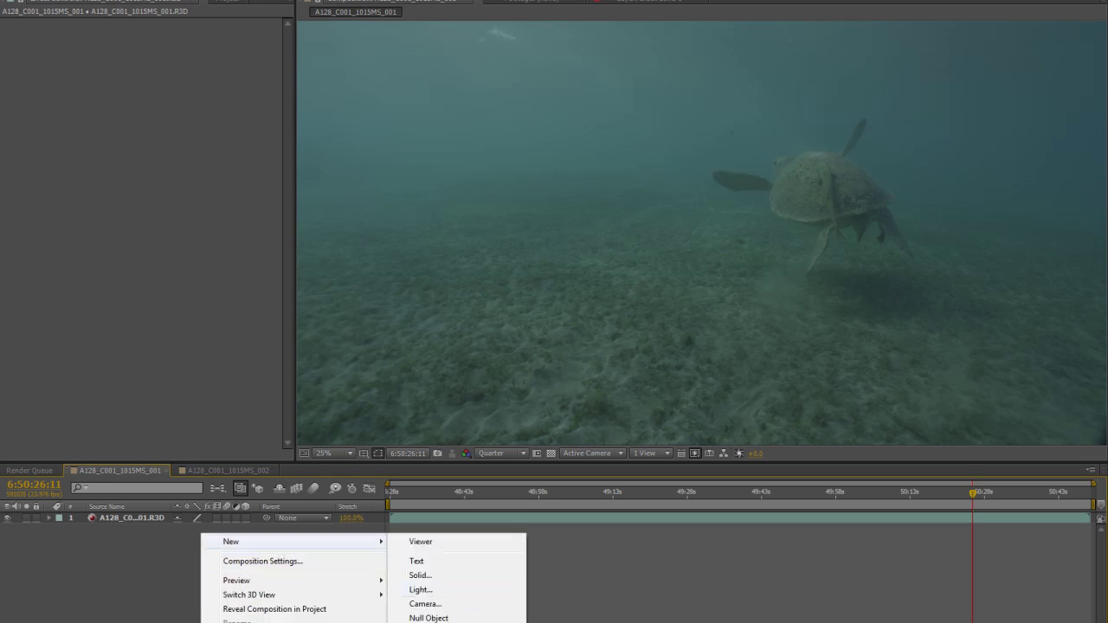
{"action": "left_click", "coordinate": [433, 622]}
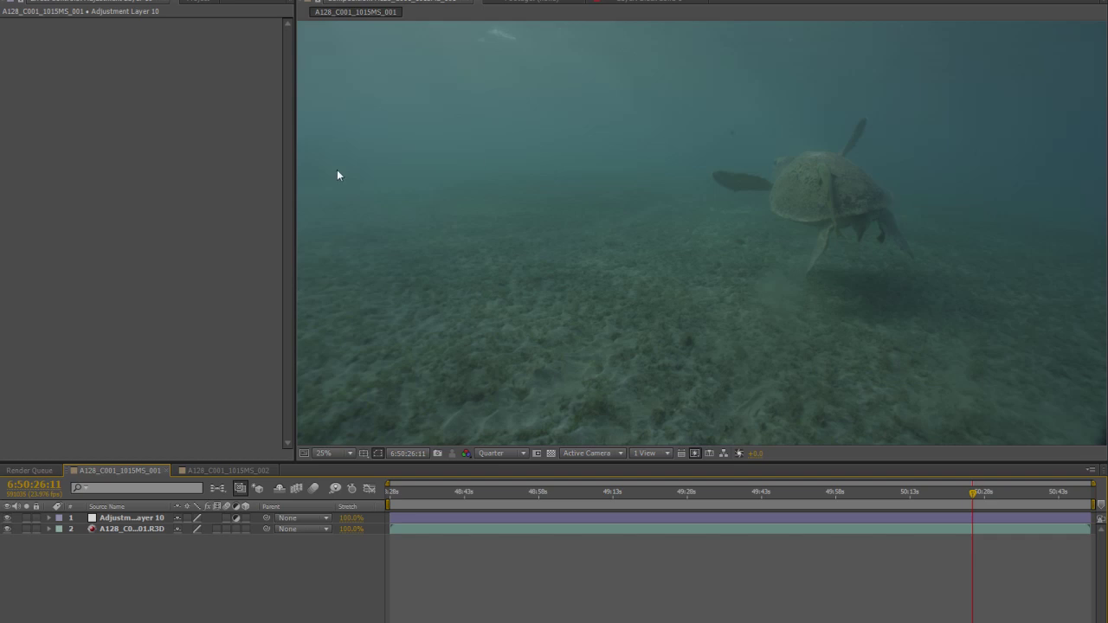
Apply Color Correction > Levels to the new adjustment layer
{"action": "right_click", "coordinate": [125, 91]}
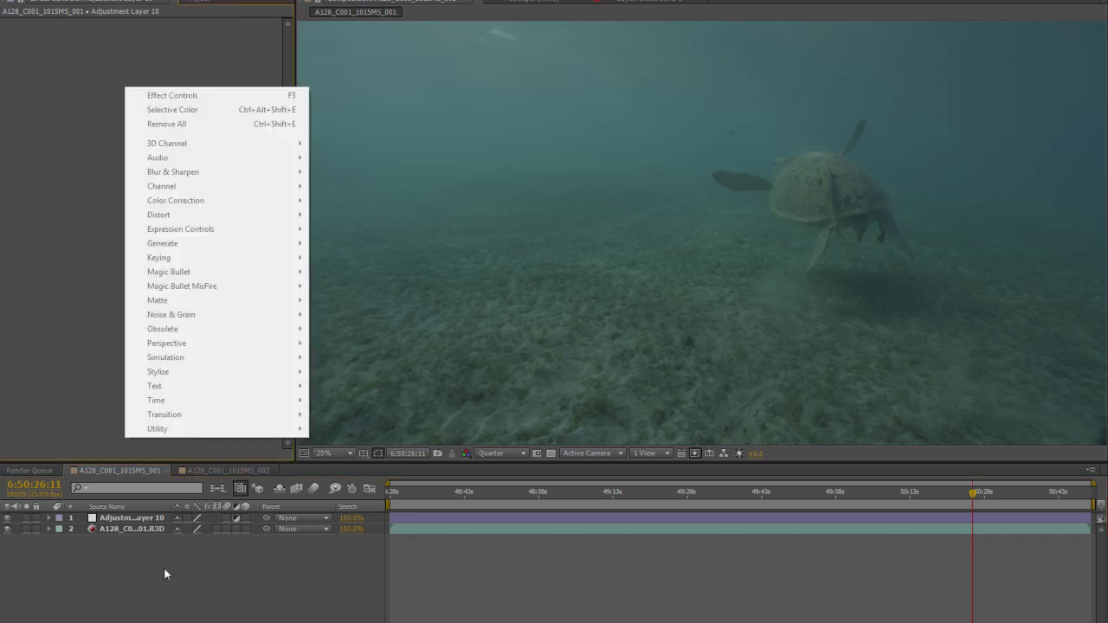
{"action": "left_click", "coordinate": [164, 520]}
{"action": "right_click", "coordinate": [145, 105]}
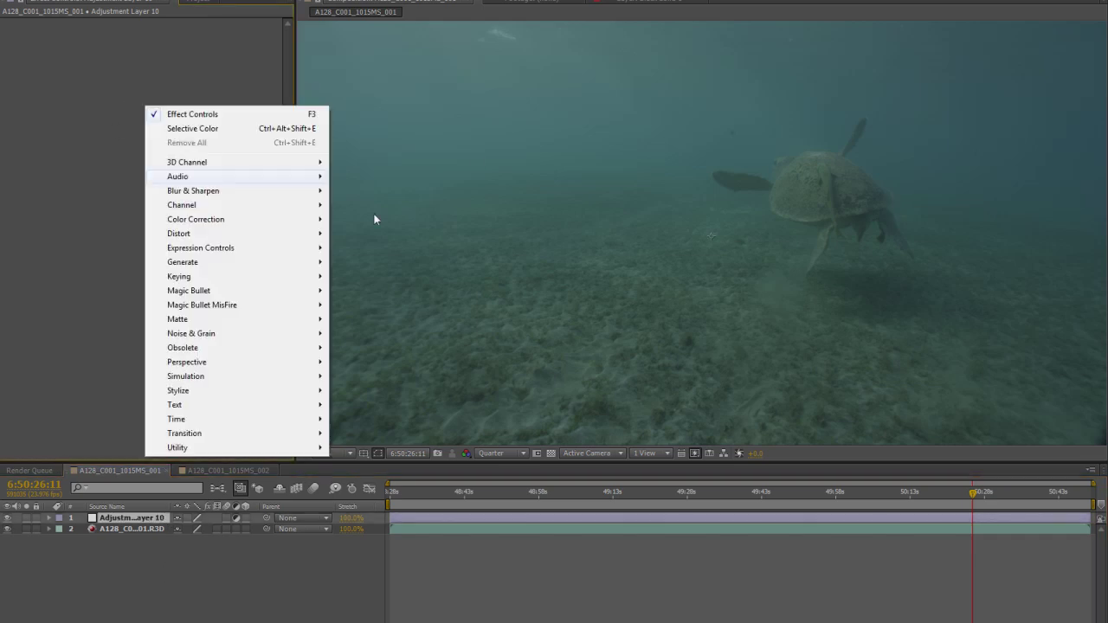
{"action": "mouse_move", "coordinate": [292, 218]}
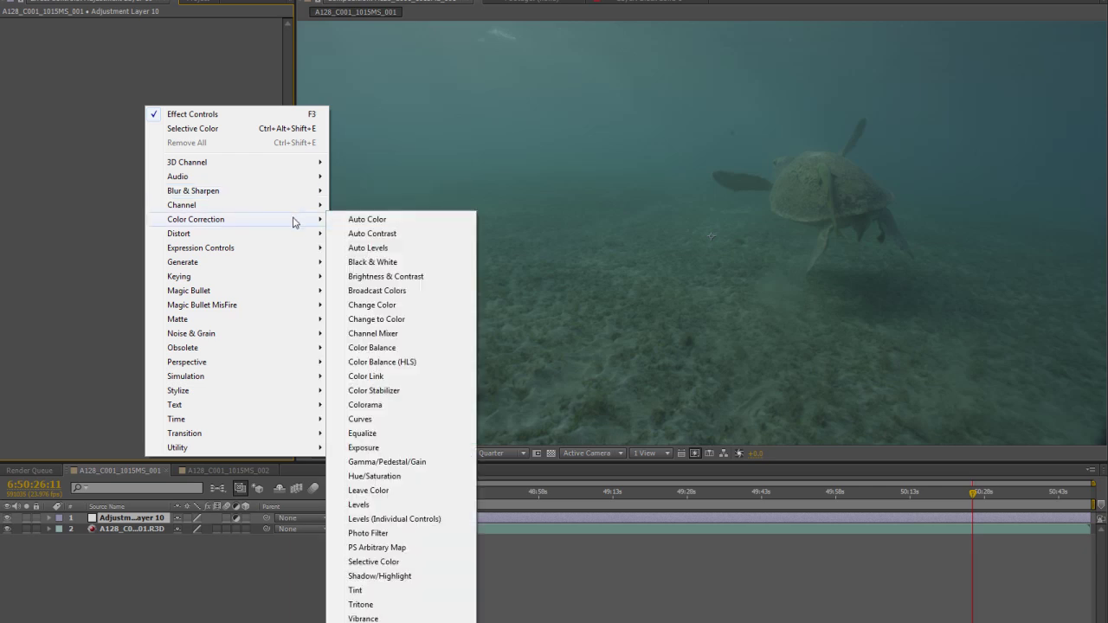
{"action": "left_click", "coordinate": [360, 504]}
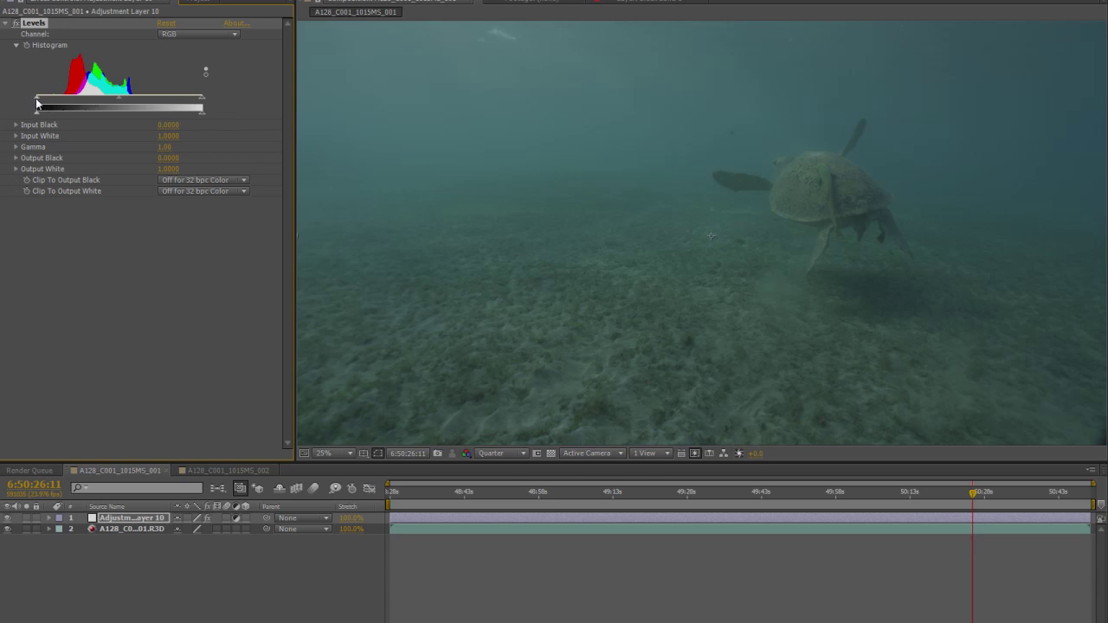
Set Levels Input Black 0.1059, Input White 0.6941 and Gamma 0.75
{"action": "left_click_drag", "start_coordinate": [37, 103], "coordinate": [55, 102]}
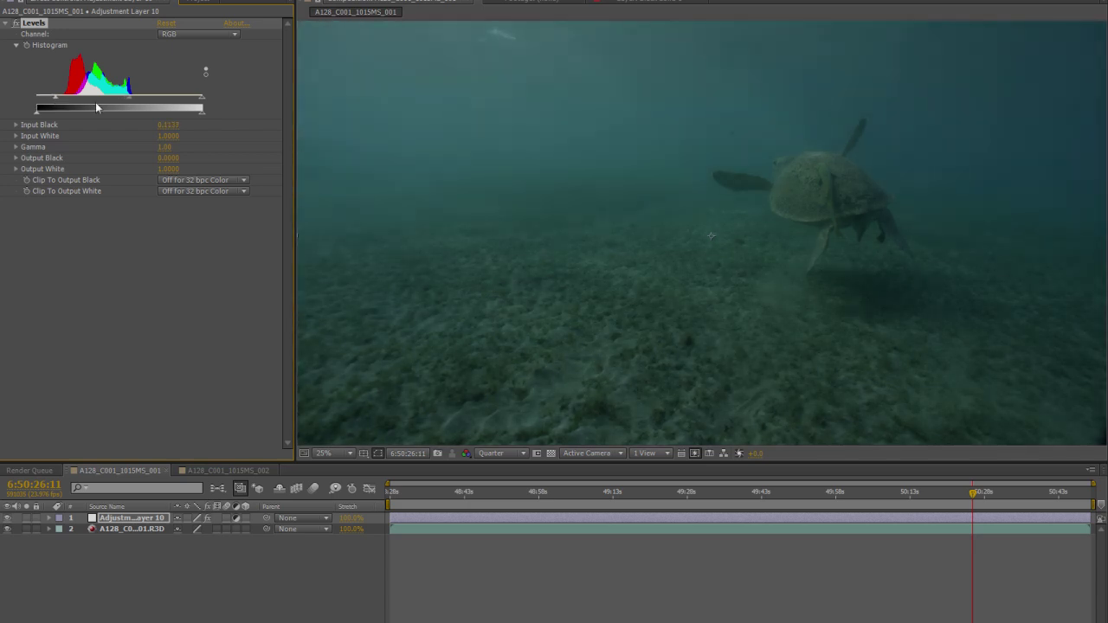
{"action": "left_click_drag", "start_coordinate": [202, 103], "coordinate": [151, 103]}
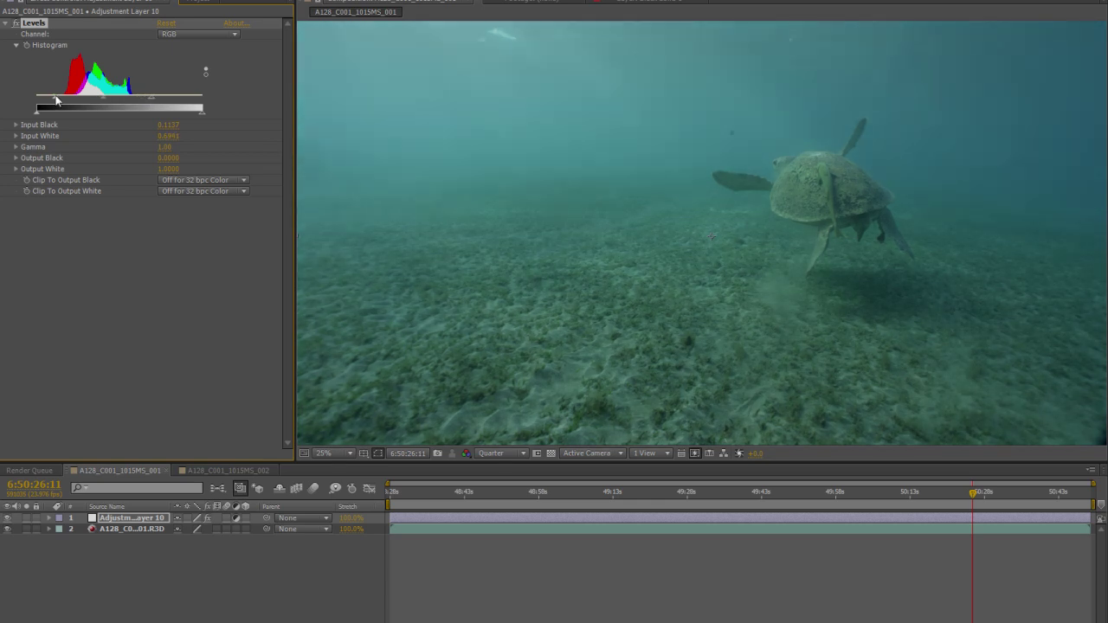
{"action": "left_click_drag", "start_coordinate": [55, 101], "coordinate": [108, 102]}
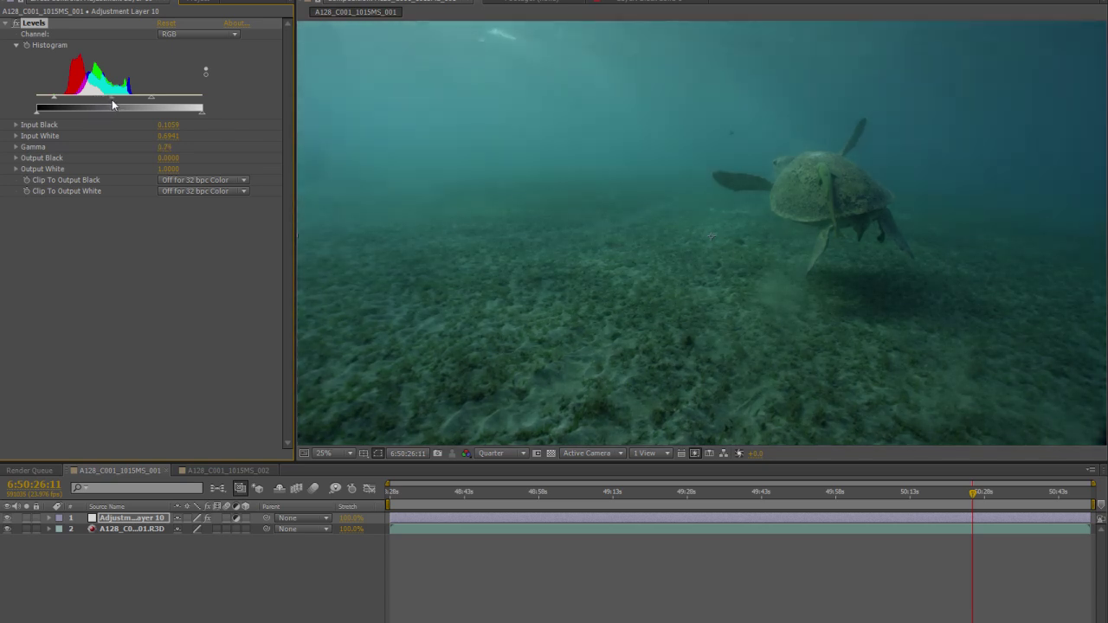
{"action": "left_click_drag", "start_coordinate": [112, 104], "coordinate": [111, 104]}
Toggle Levels off and on to compare before and after, then deselect the layer
{"action": "left_click", "coordinate": [15, 24]}
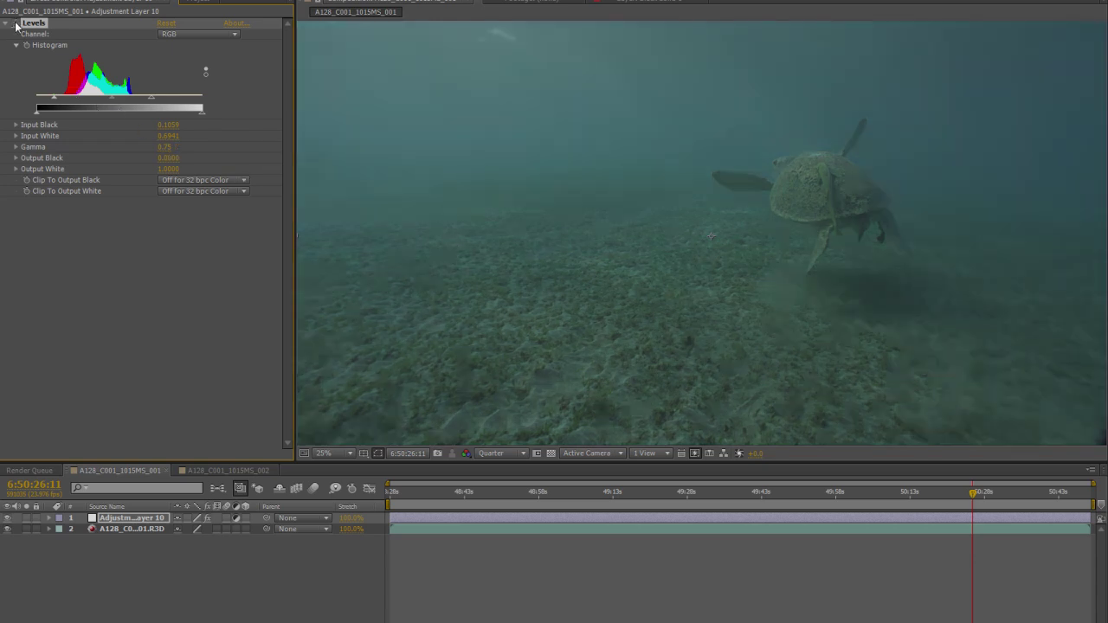
{"action": "left_click", "coordinate": [15, 24]}
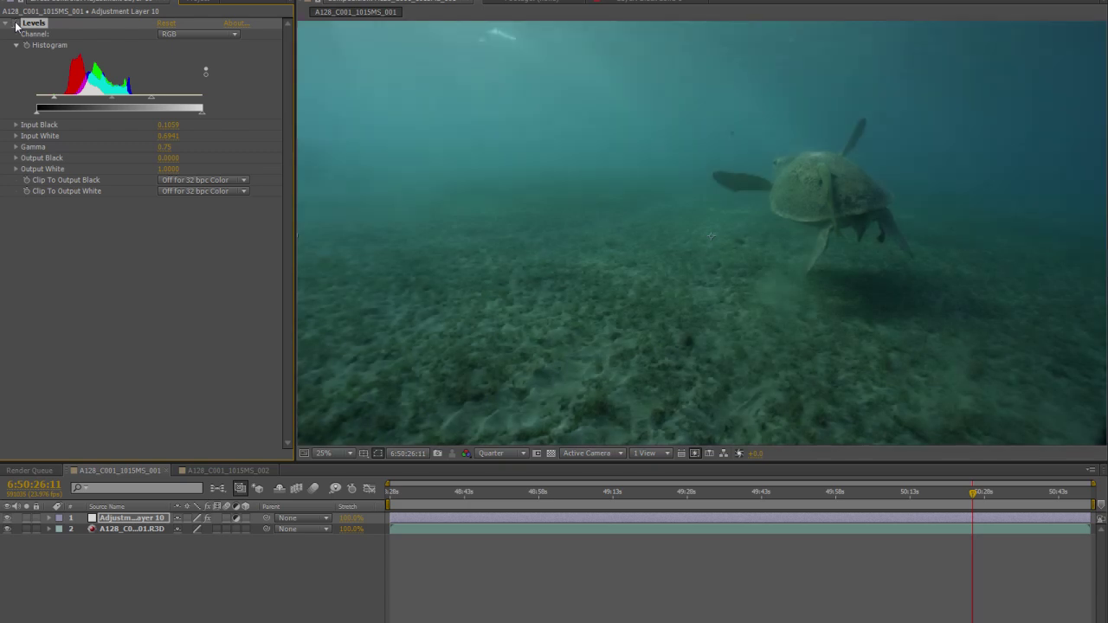
{"action": "left_click", "coordinate": [16, 24]}
{"action": "left_click", "coordinate": [16, 24]}
{"action": "left_click", "coordinate": [16, 25]}
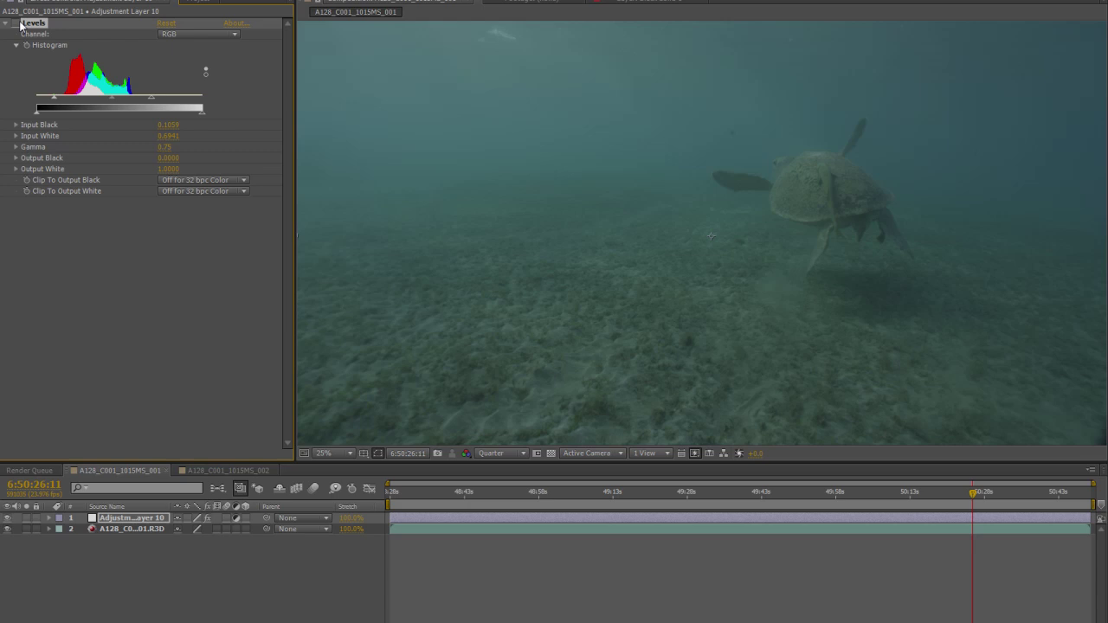
{"action": "left_click", "coordinate": [18, 24]}
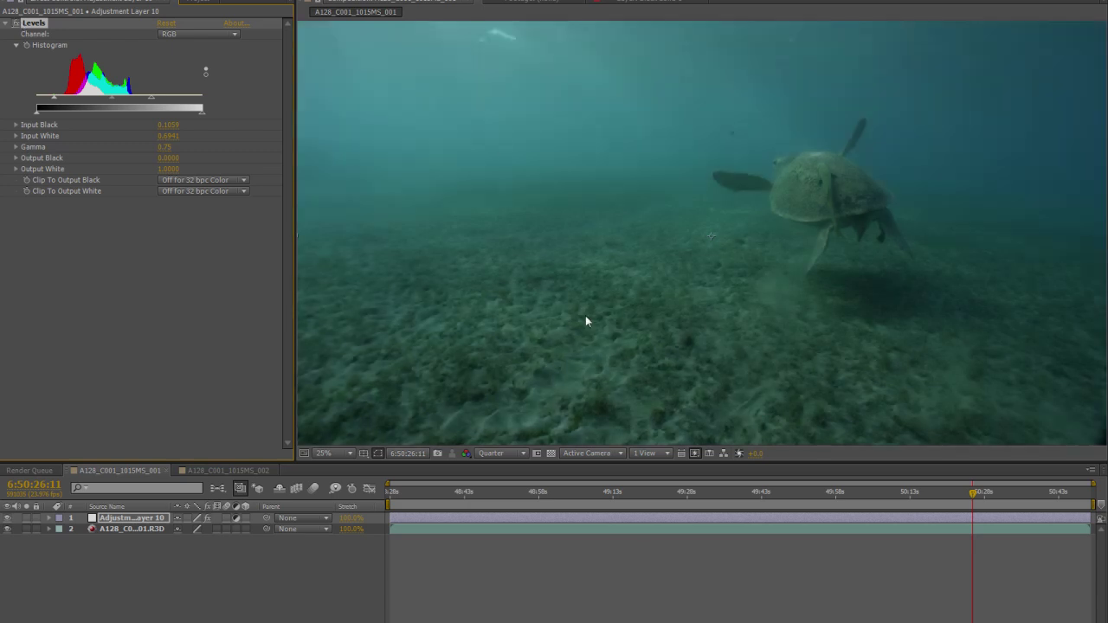
{"action": "left_click", "coordinate": [243, 596]}
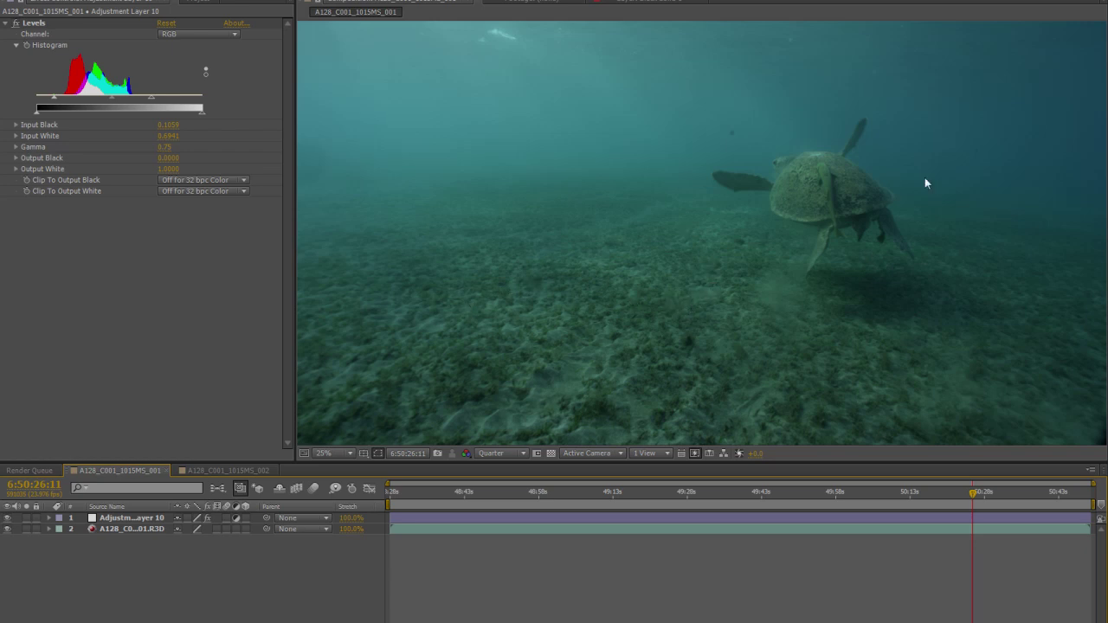
Create a second adjustment layer with Ctrl+Alt+Y
{"action": "right_click", "coordinate": [156, 563]}
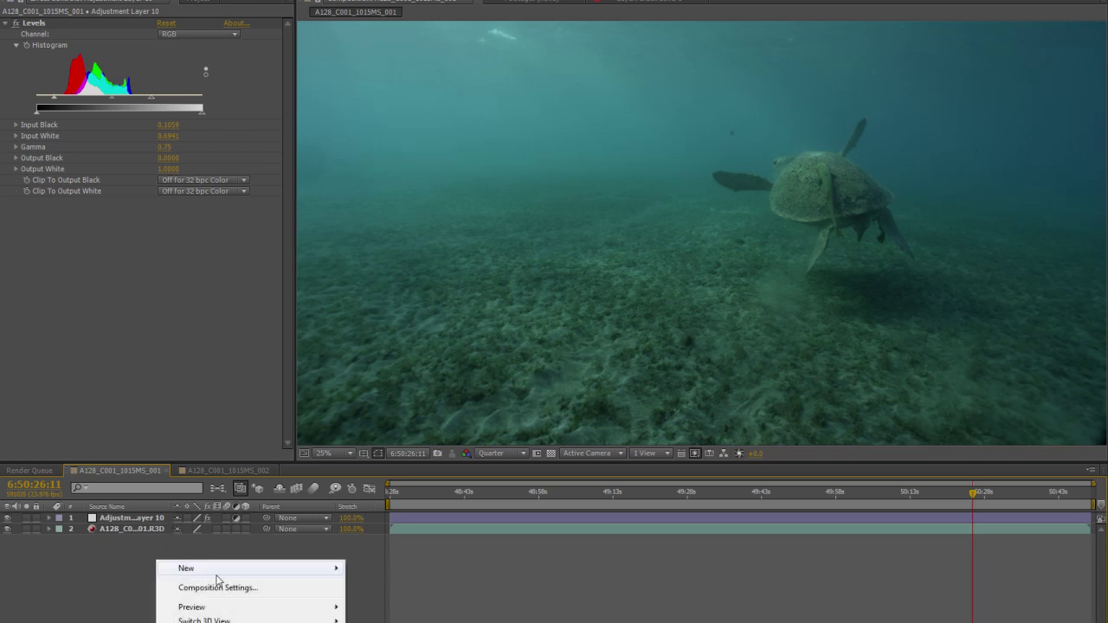
{"action": "mouse_move", "coordinate": [217, 573]}
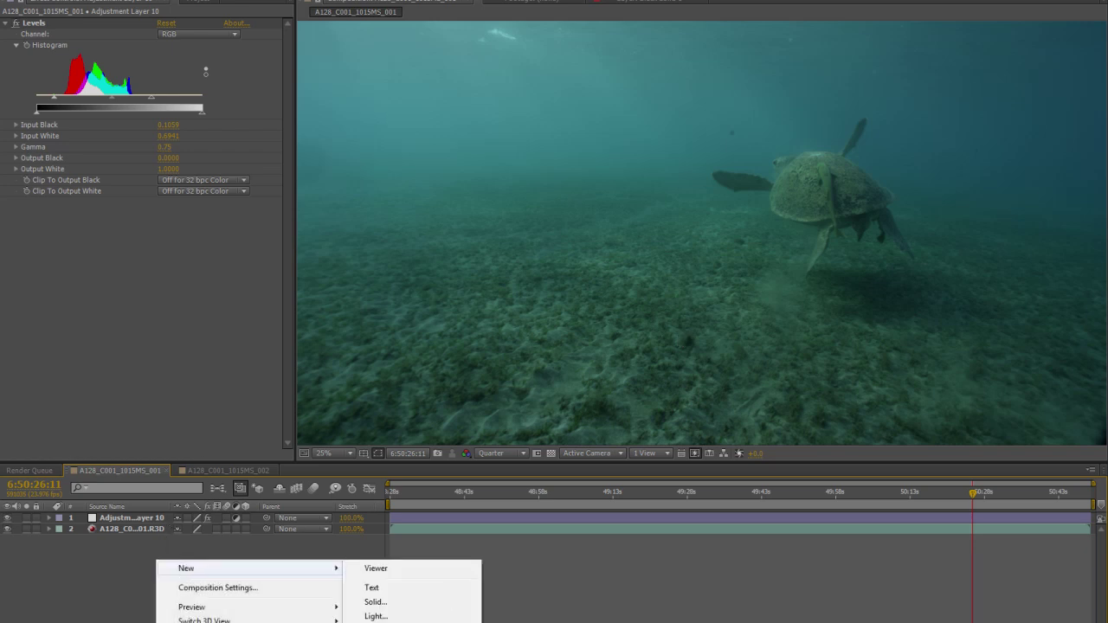
{"action": "key", "text": "ctrl+alt+y"}
Apply Selective Color to the new adjustment layer, keeping Colors on Reds
{"action": "right_click", "coordinate": [125, 74]}
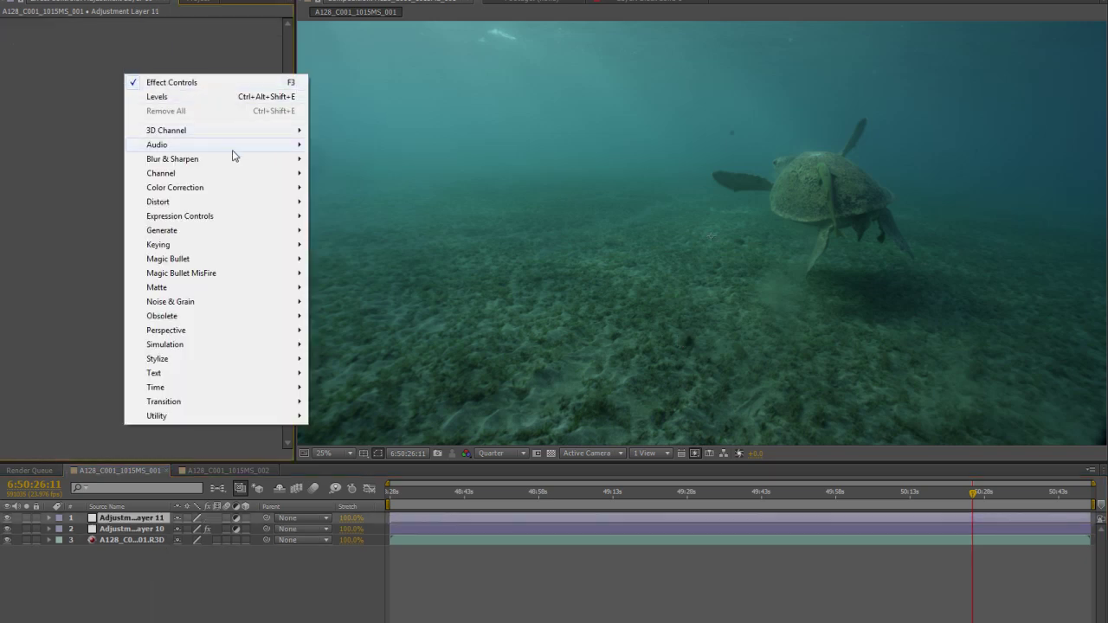
{"action": "mouse_move", "coordinate": [230, 189]}
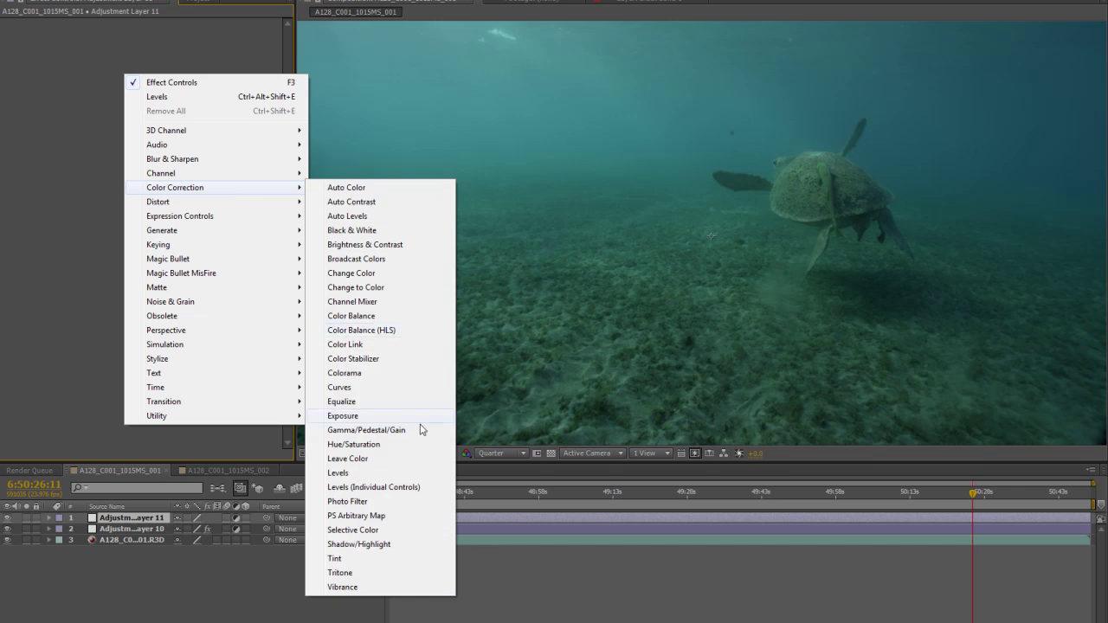
{"action": "left_click", "coordinate": [349, 530]}
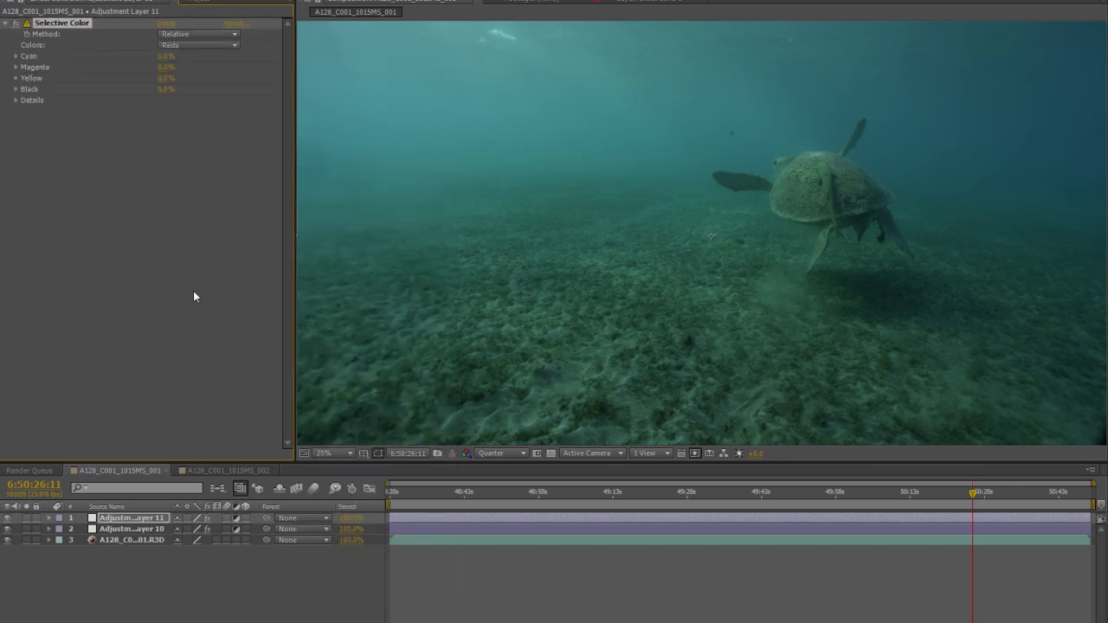
{"action": "left_click", "coordinate": [195, 45]}
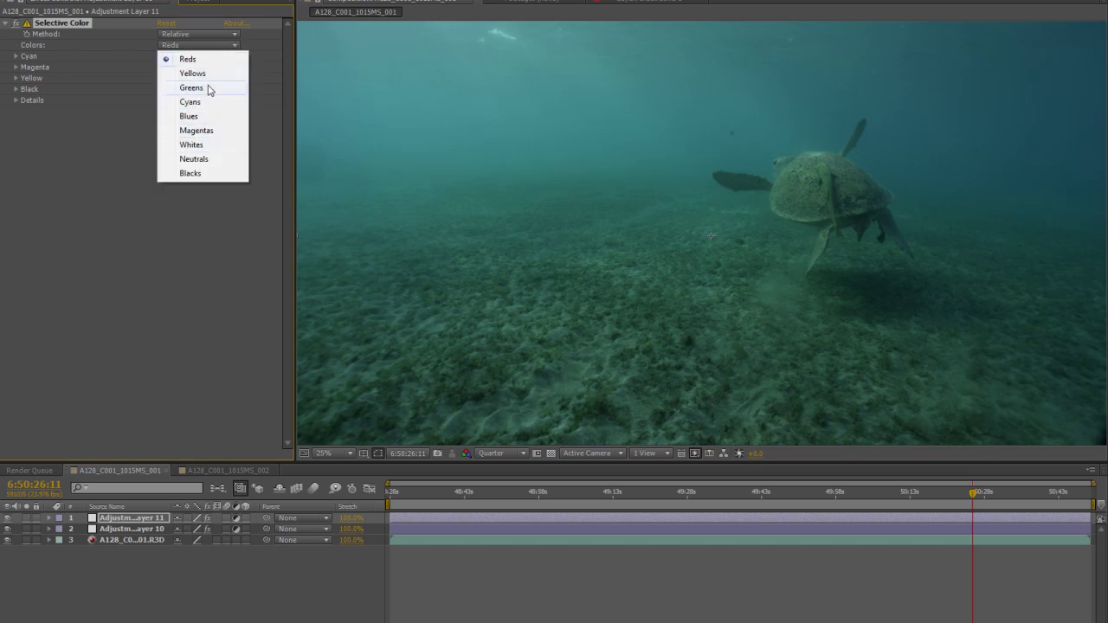
{"action": "left_click", "coordinate": [65, 147]}
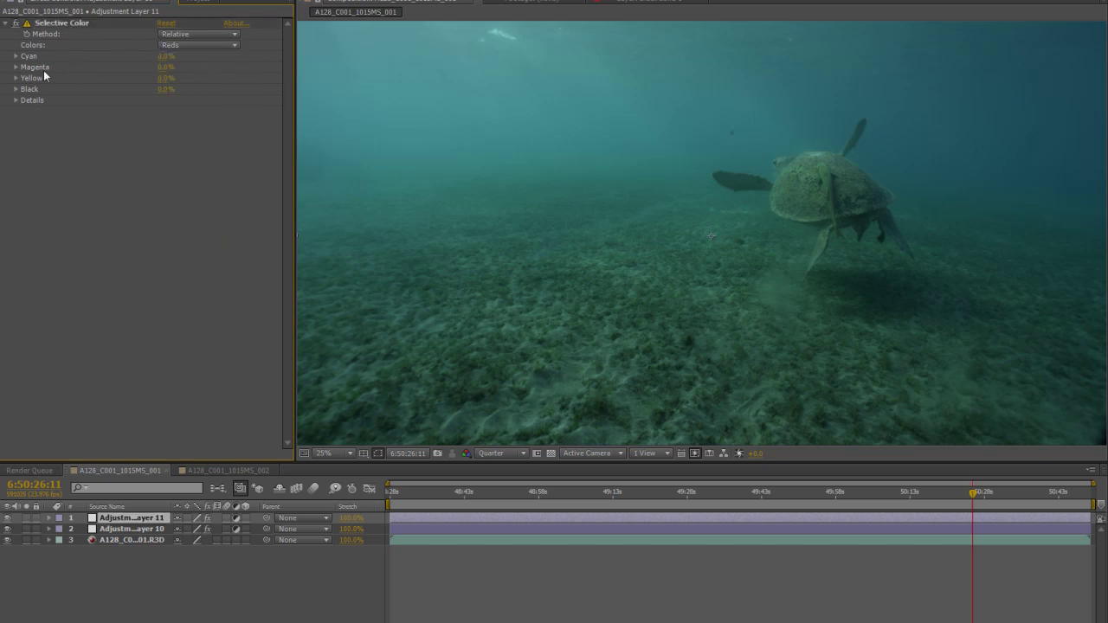
Try Reds Magenta at -100%, then set it back to exactly 0.0%
{"action": "left_click", "coordinate": [173, 45]}
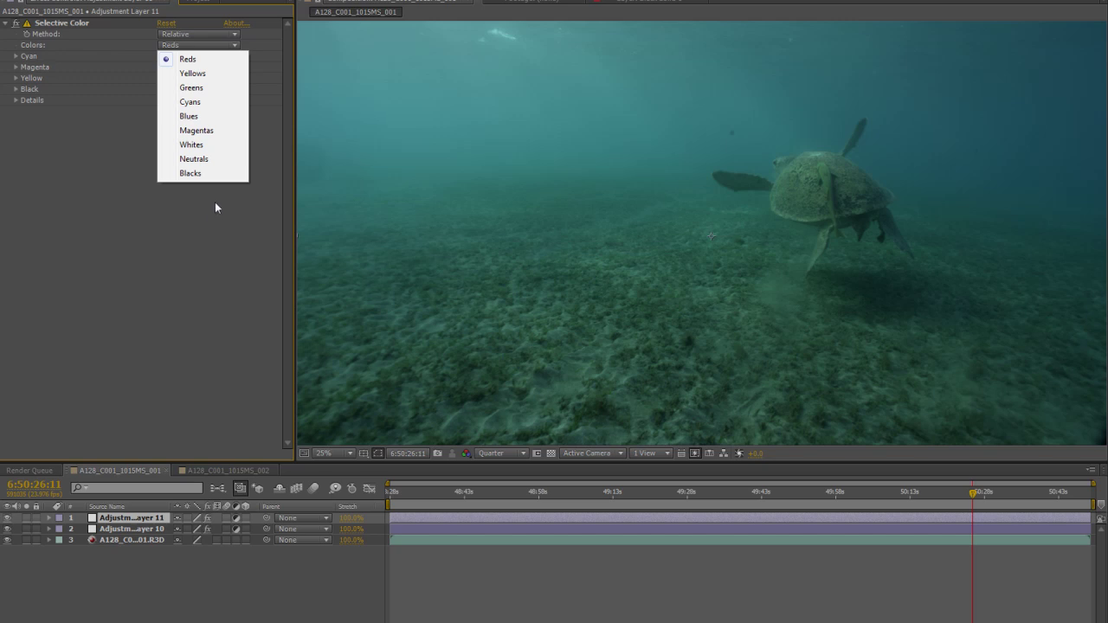
{"action": "left_click", "coordinate": [96, 167]}
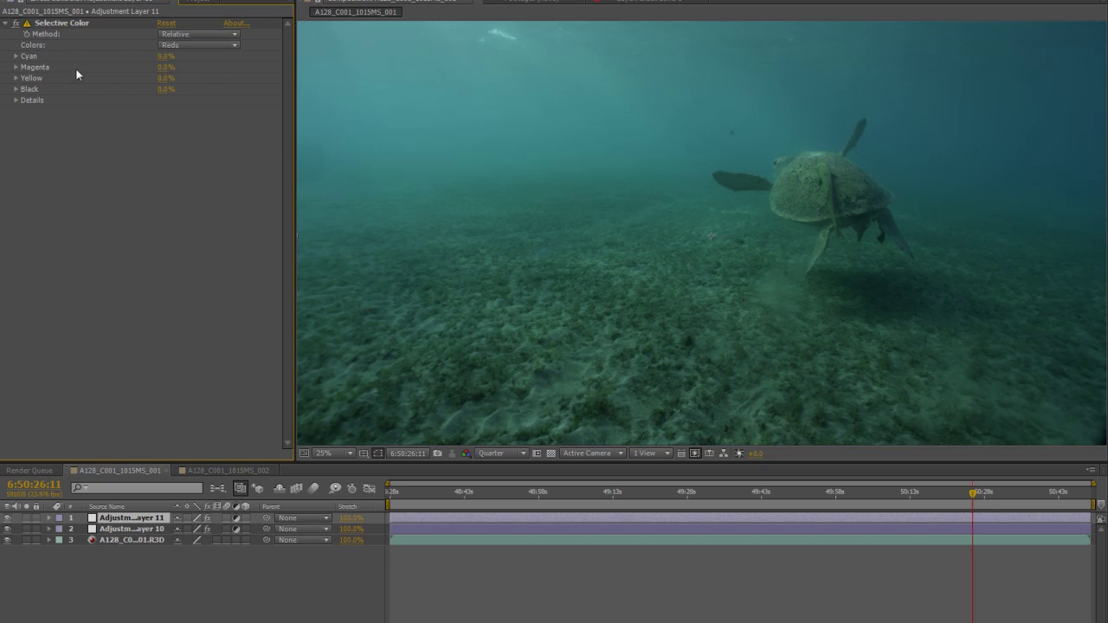
{"action": "left_click_drag", "start_coordinate": [167, 75], "coordinate": [84, 79]}
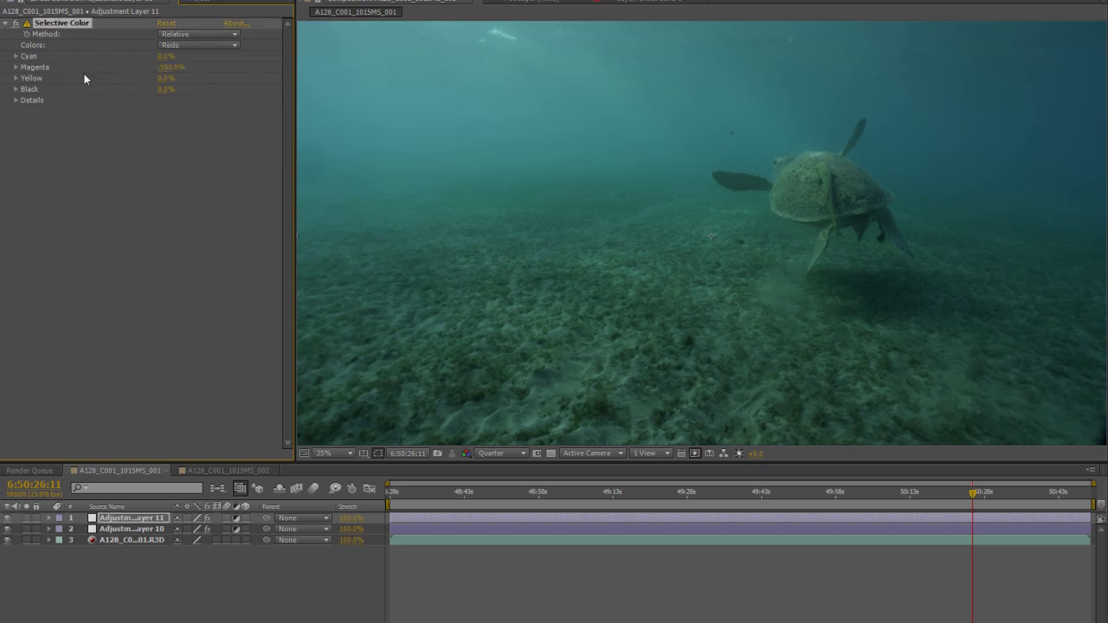
{"action": "left_click", "coordinate": [162, 67]}
{"action": "type", "text": "0"}
{"action": "key", "text": "Return"}
{"action": "key", "text": "ctrl+z"}
{"action": "left_click", "coordinate": [169, 66]}
{"action": "type", "text": "0"}
{"action": "key", "text": "Return"}
{"action": "left_click", "coordinate": [199, 46]}
Switch Selective Color to Cyans and raise their Magenta to 63.0%
{"action": "left_click", "coordinate": [191, 102]}
{"action": "left_click_drag", "start_coordinate": [163, 69], "coordinate": [255, 58]}
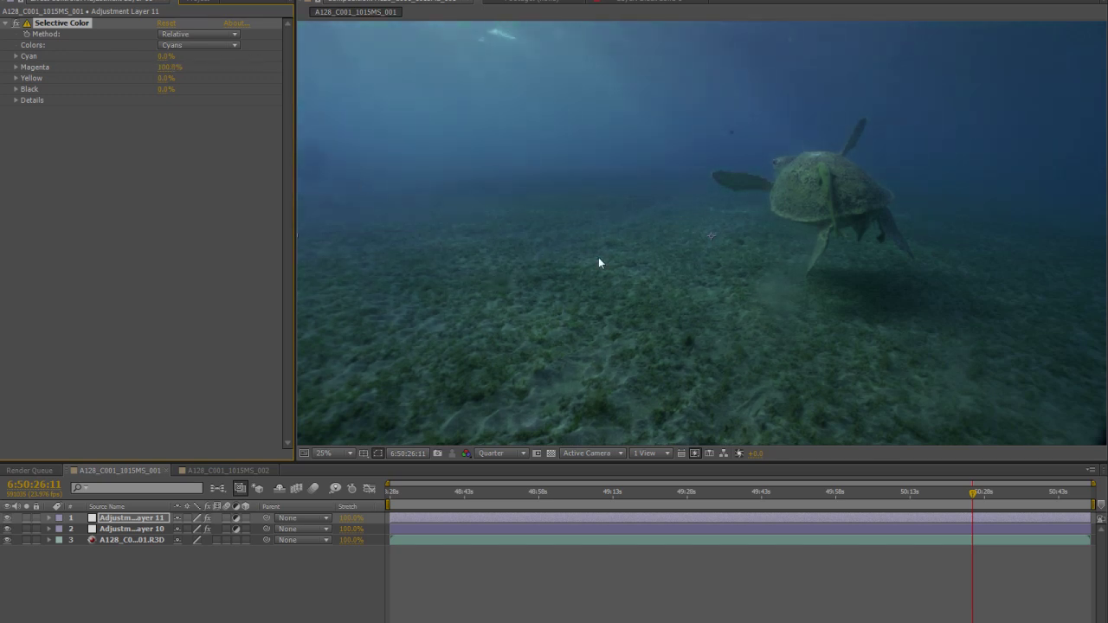
{"action": "left_click_drag", "start_coordinate": [167, 69], "coordinate": [141, 62]}
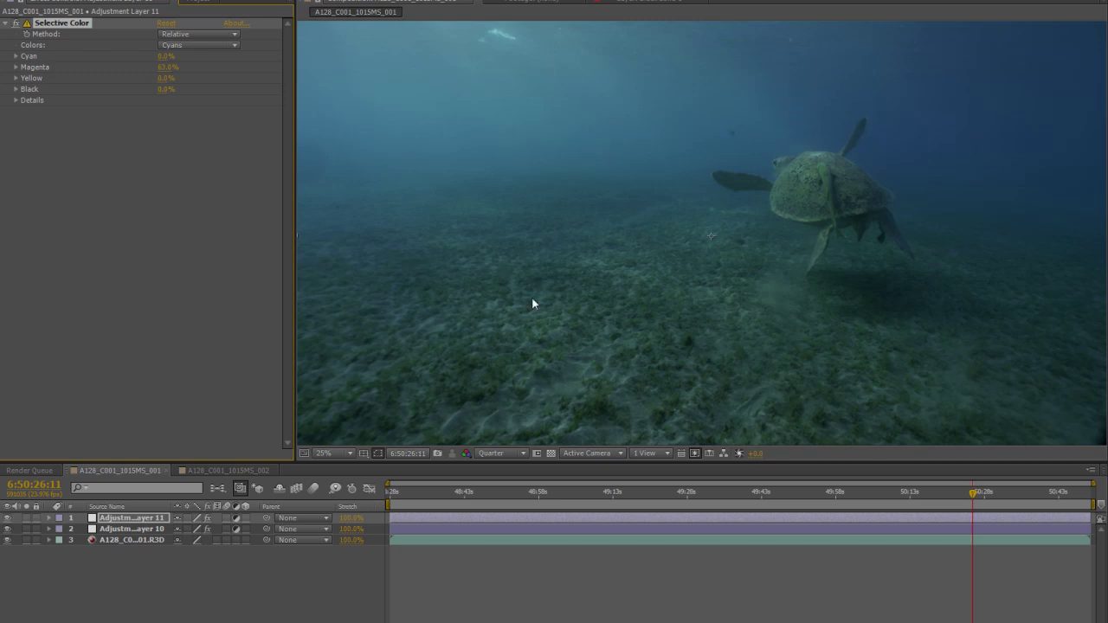
Zoom to 50% on the turtle, toggle Selective Color to compare, then reframe the whole frame
{"action": "key", "text": "period"}
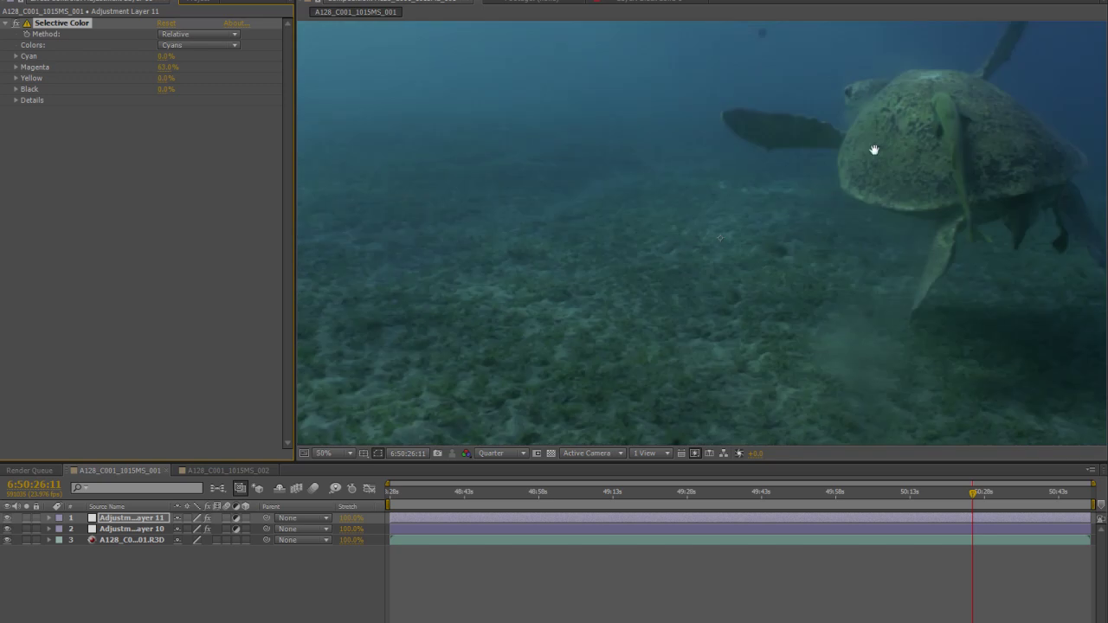
{"action": "left_click_drag", "start_coordinate": [875, 151], "coordinate": [624, 242]}
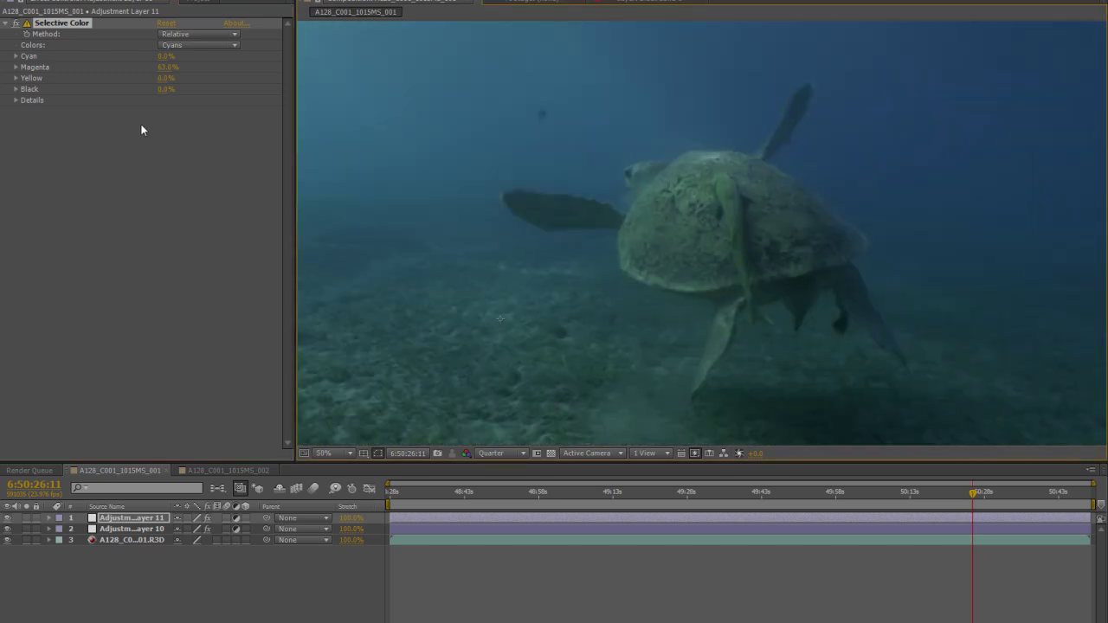
{"action": "left_click", "coordinate": [16, 23]}
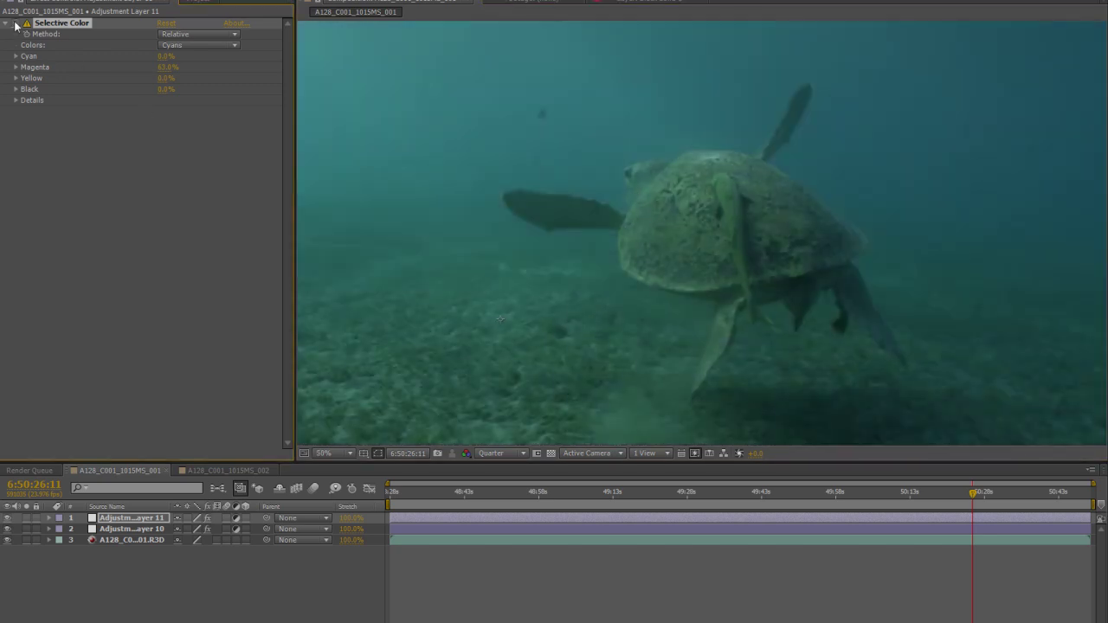
{"action": "left_click", "coordinate": [15, 23]}
{"action": "scroll", "coordinate": [631, 123], "scroll_direction": "down", "scroll_amount": 2}
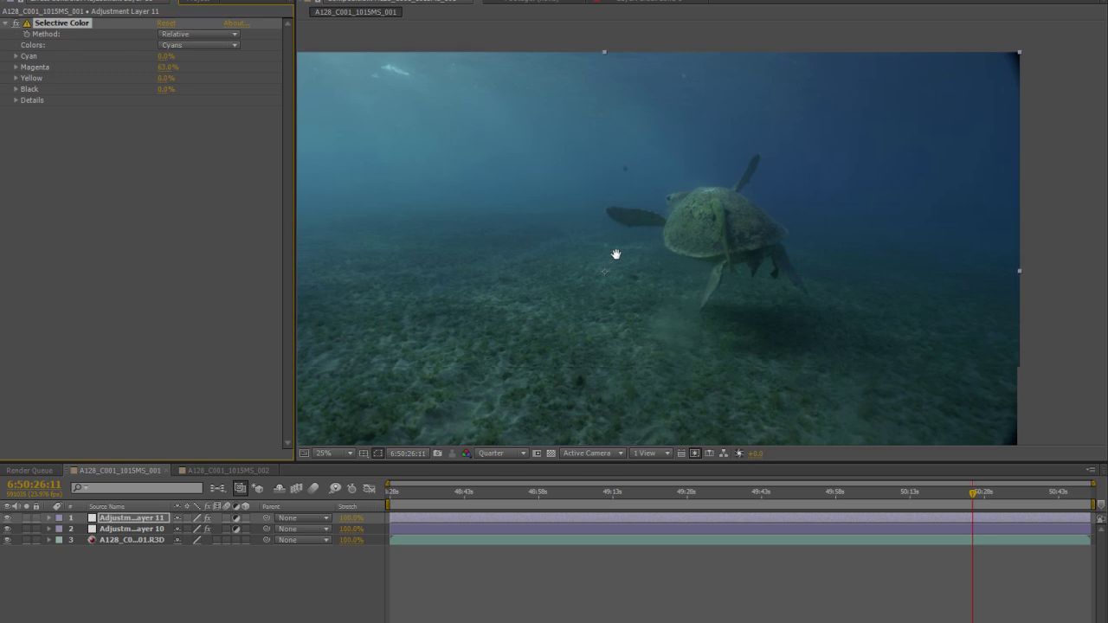
{"action": "left_click_drag", "start_coordinate": [616, 254], "coordinate": [729, 217]}
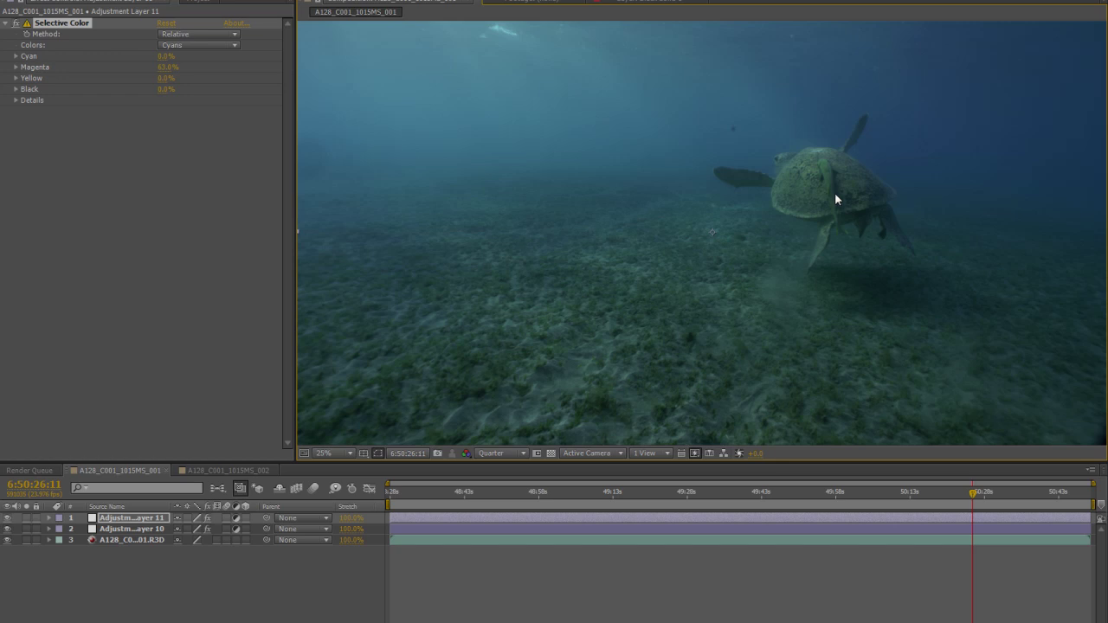
Switch to Greens, drop their Cyan to -100.0%, and toggle the effect to compare
{"action": "left_click", "coordinate": [178, 45]}
{"action": "left_click", "coordinate": [195, 87]}
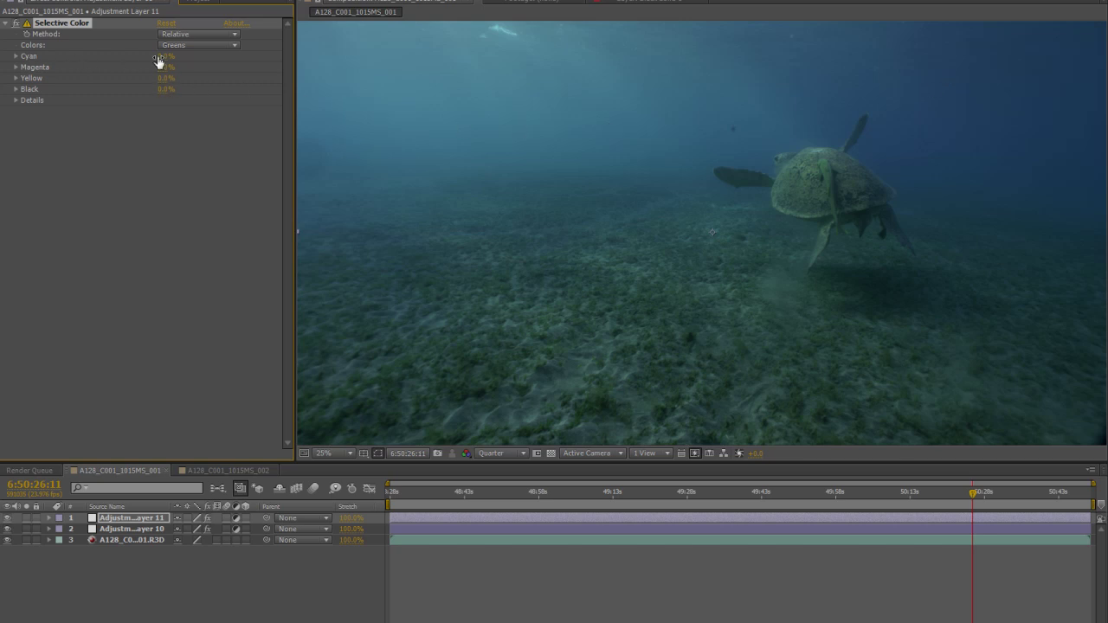
{"action": "left_click_drag", "start_coordinate": [160, 61], "coordinate": [63, 53]}
{"action": "left_click", "coordinate": [13, 26]}
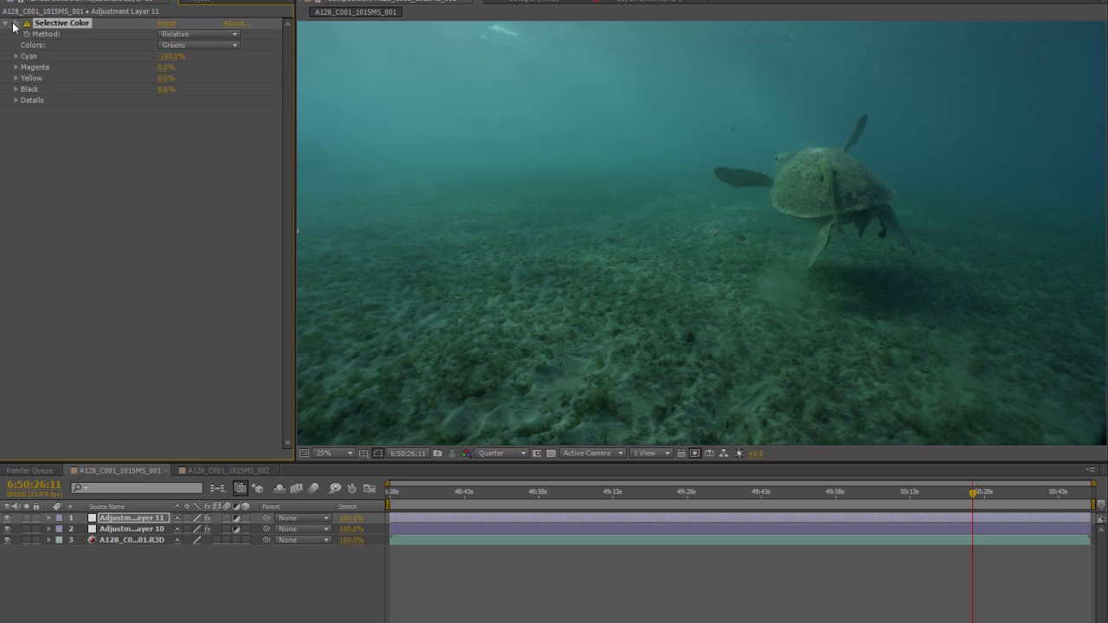
{"action": "left_click", "coordinate": [13, 26]}
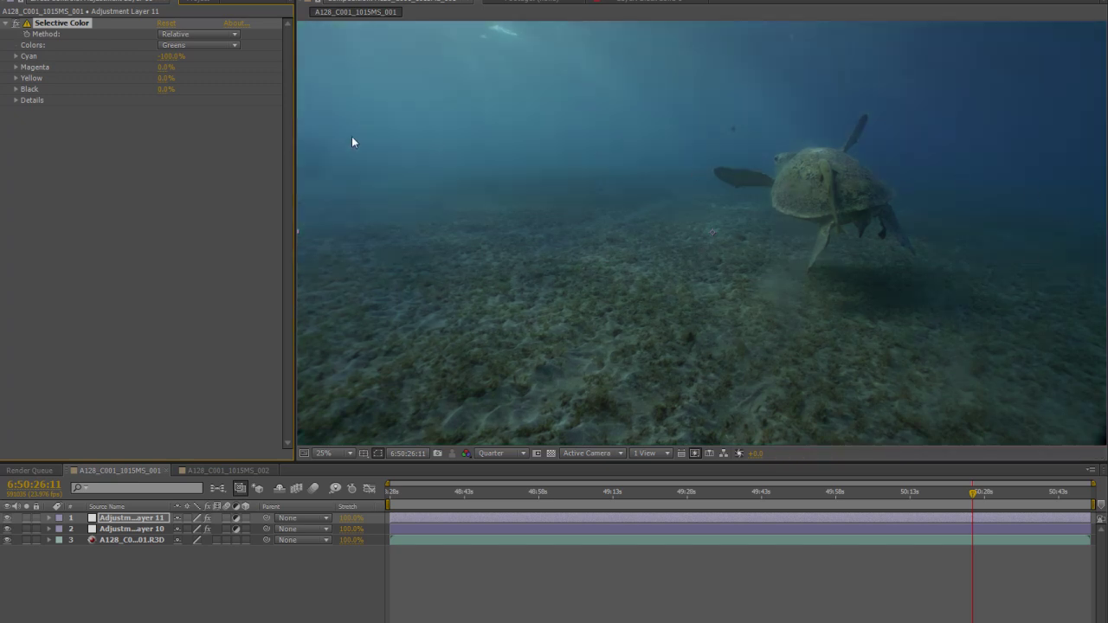
Reset the Greens Cyan to 0.0% and set the Greens Black to -49.0%
{"action": "left_click", "coordinate": [178, 45]}
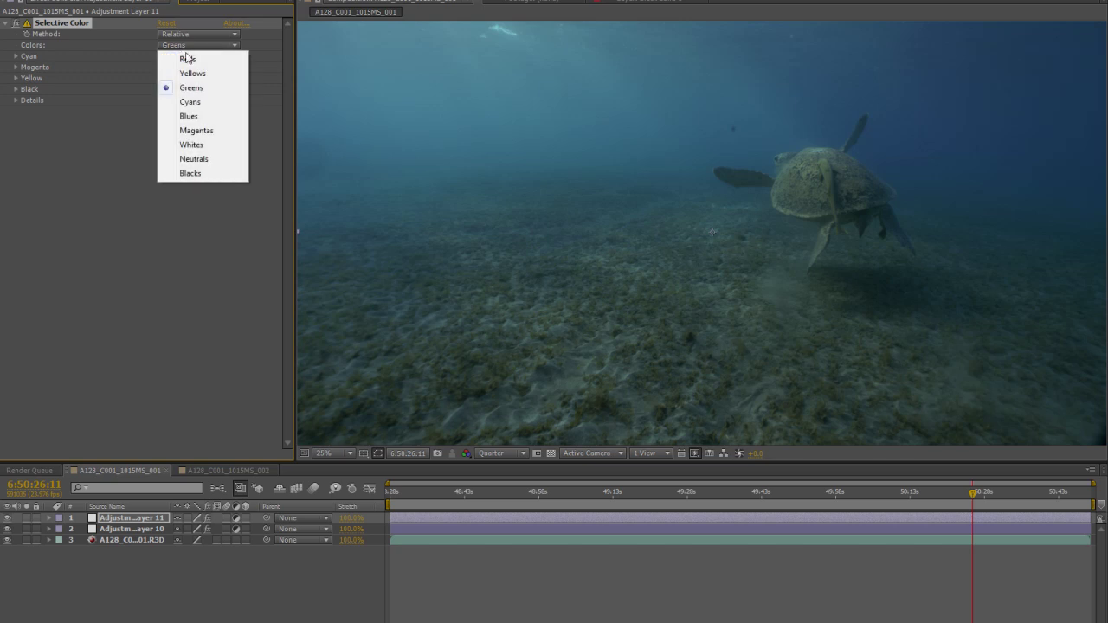
{"action": "left_click", "coordinate": [89, 132]}
{"action": "left_click", "coordinate": [167, 57]}
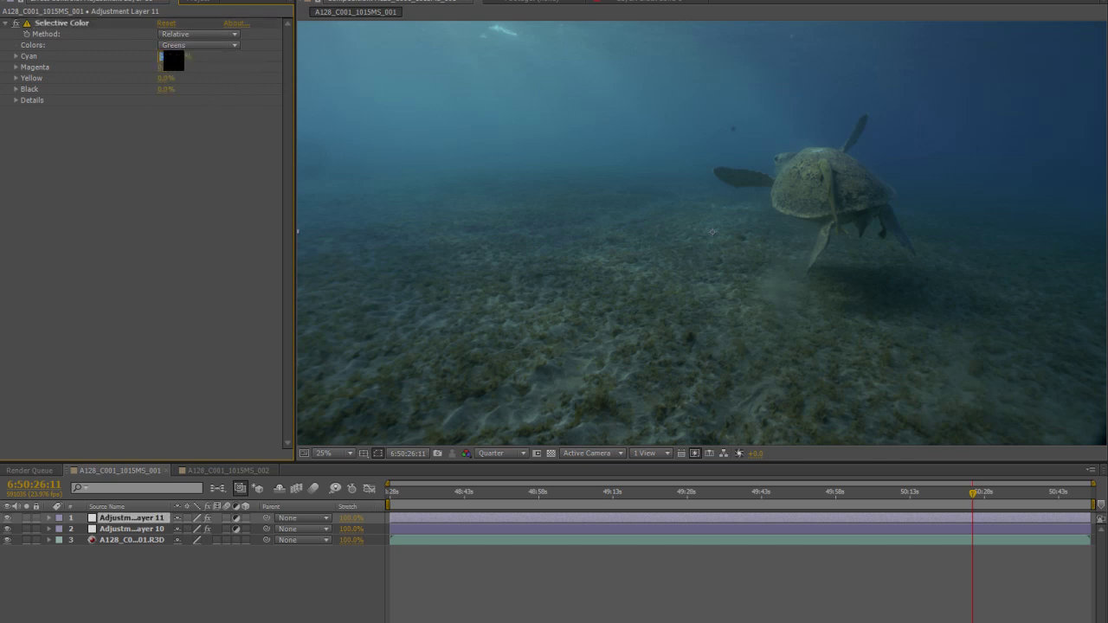
{"action": "type", "text": "0"}
{"action": "key", "text": "Return"}
{"action": "left_click", "coordinate": [186, 156]}
{"action": "left_click_drag", "start_coordinate": [163, 89], "coordinate": [242, 90]}
{"action": "left_click_drag", "start_coordinate": [376, 104], "coordinate": [401, 160]}
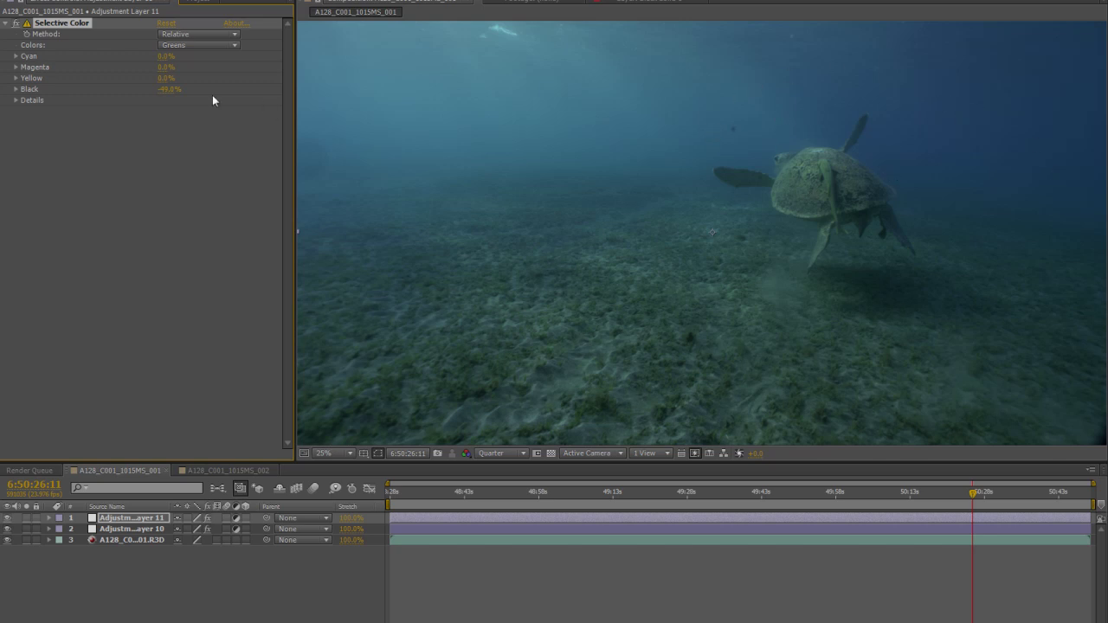
Lighten the Cyans' Black, then return the Greens Cyan to -100.0%
{"action": "left_click", "coordinate": [189, 44]}
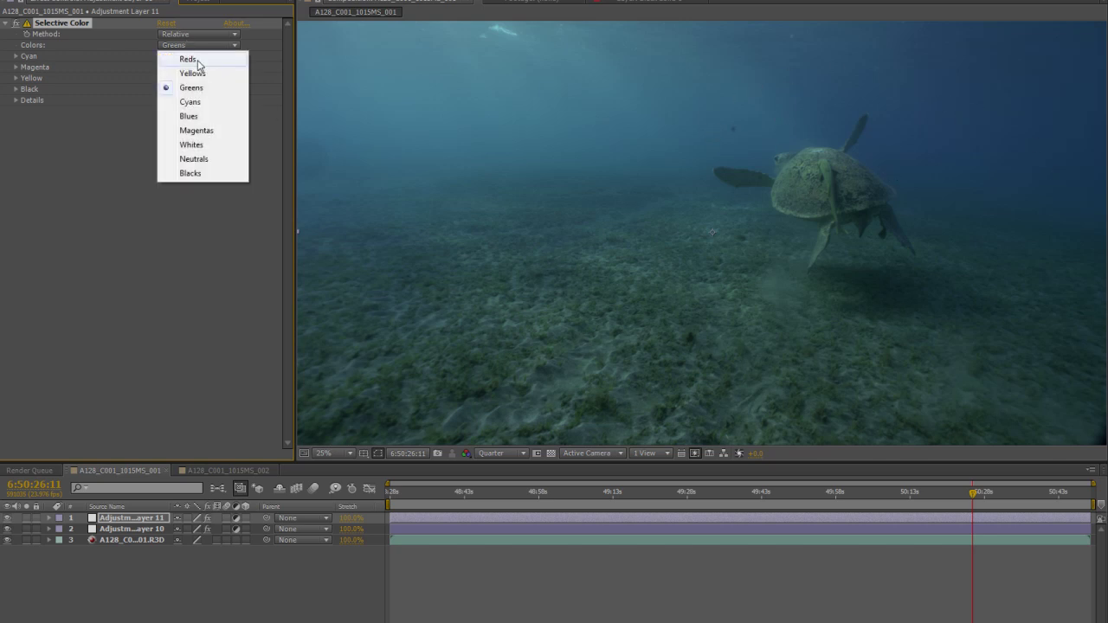
{"action": "left_click", "coordinate": [196, 102]}
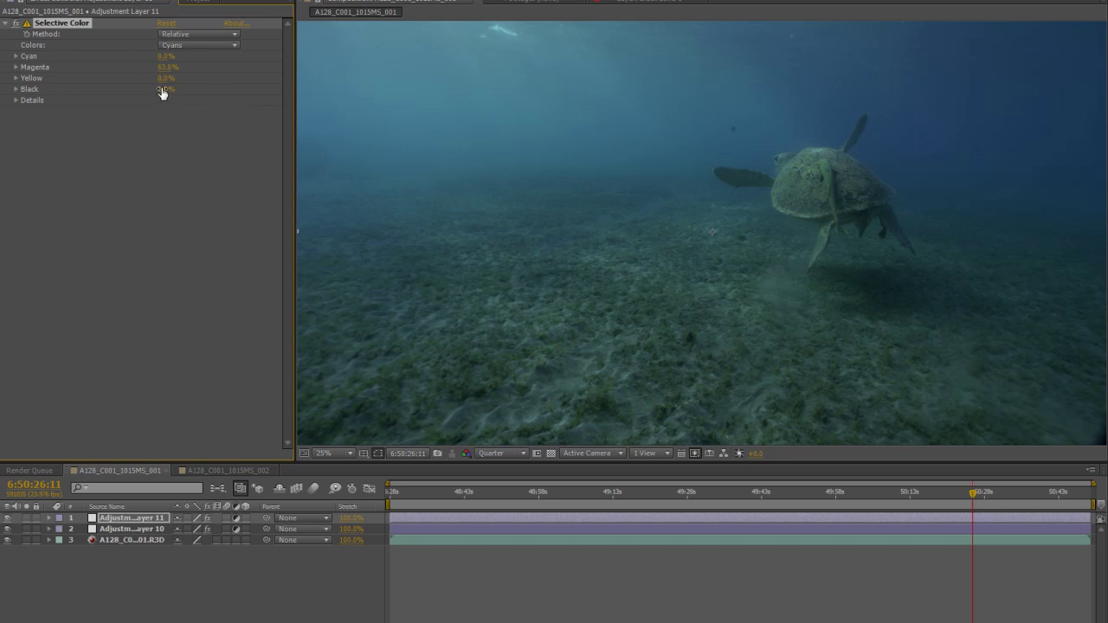
{"action": "left_click_drag", "start_coordinate": [162, 94], "coordinate": [172, 88]}
{"action": "left_click", "coordinate": [189, 44]}
{"action": "left_click", "coordinate": [195, 88]}
{"action": "left_click_drag", "start_coordinate": [166, 56], "coordinate": [153, 55]}
Add another adjustment layer carrying a Selective Color effect
{"action": "right_click", "coordinate": [178, 573]}
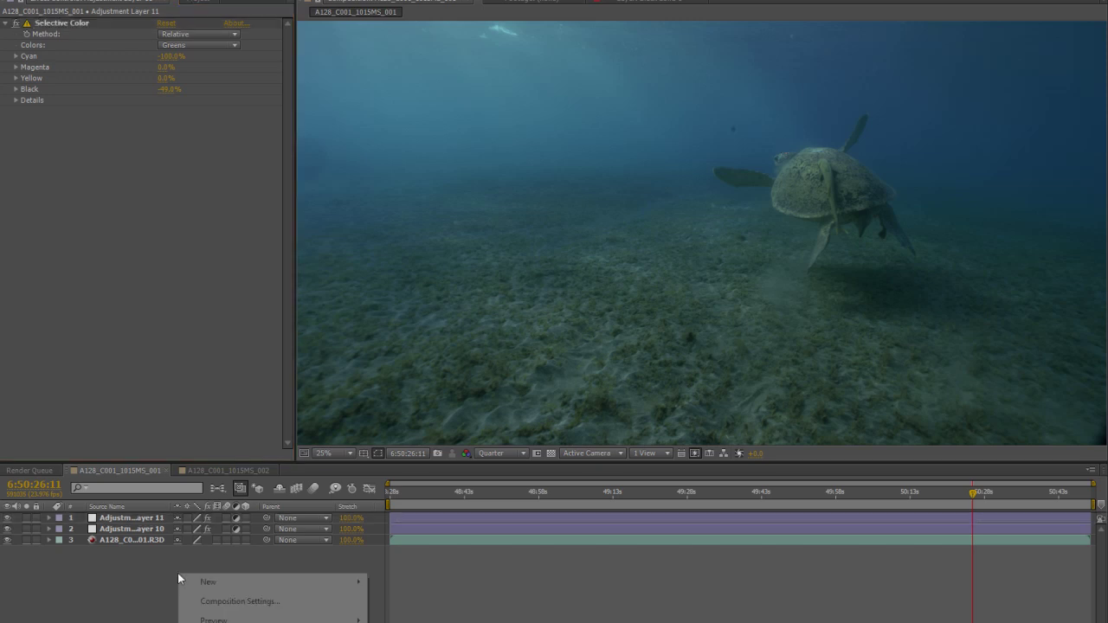
{"action": "mouse_move", "coordinate": [222, 584]}
{"action": "left_click", "coordinate": [415, 622]}
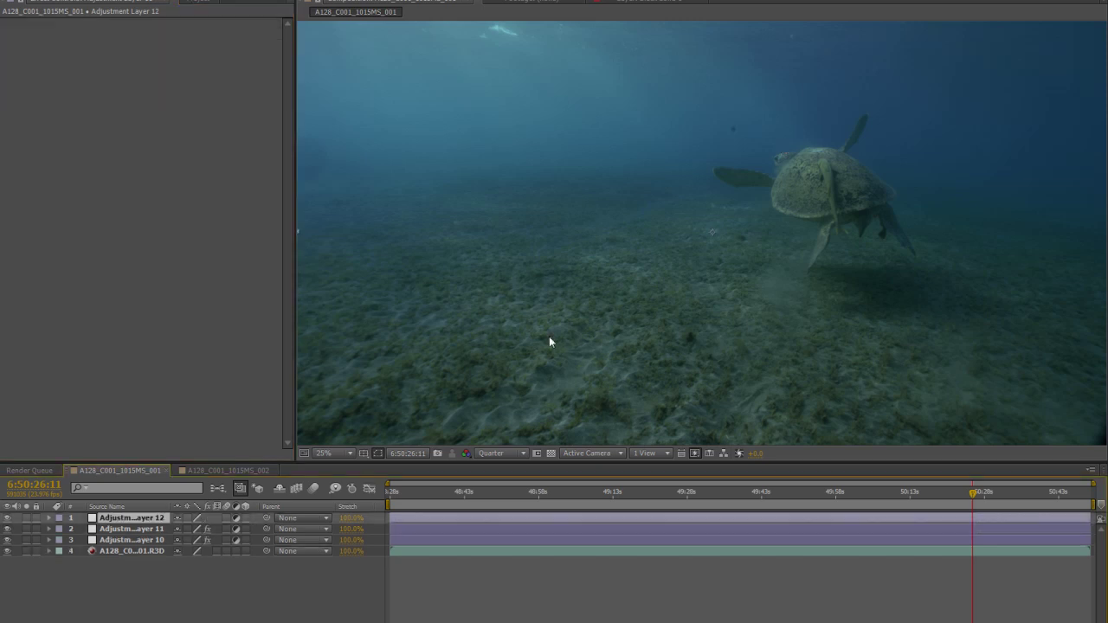
{"action": "right_click", "coordinate": [146, 49]}
{"action": "left_click", "coordinate": [182, 69]}
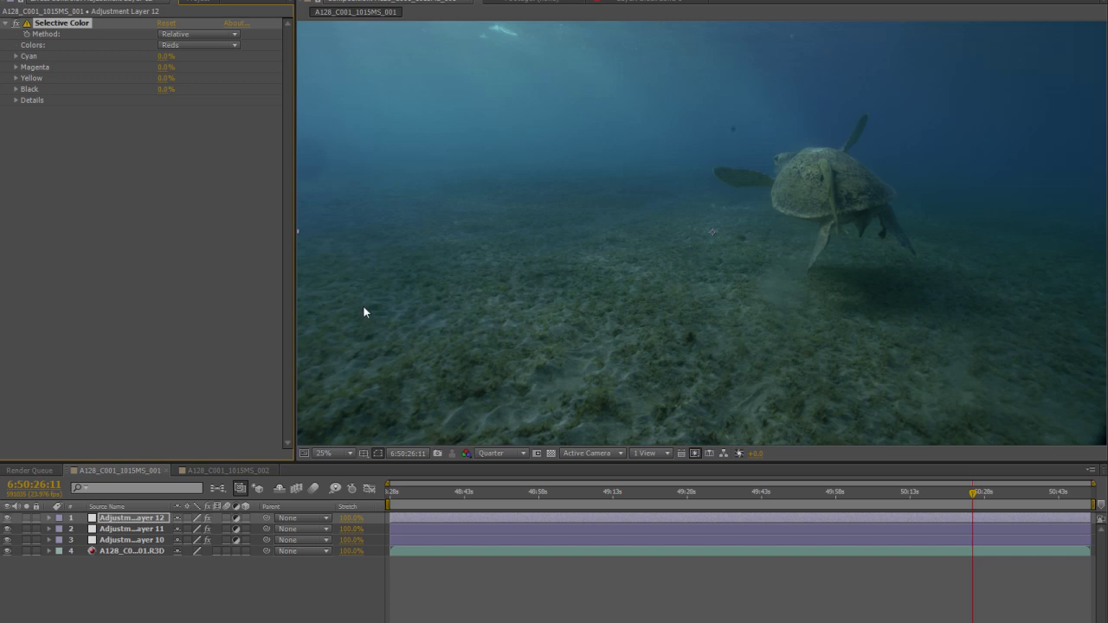
In the Cyans range, raise Magenta and Cyan and lower Yellow to 0%
{"action": "scroll", "coordinate": [363, 307], "scroll_direction": "up", "scroll_amount": 2}
{"action": "left_click", "coordinate": [187, 45]}
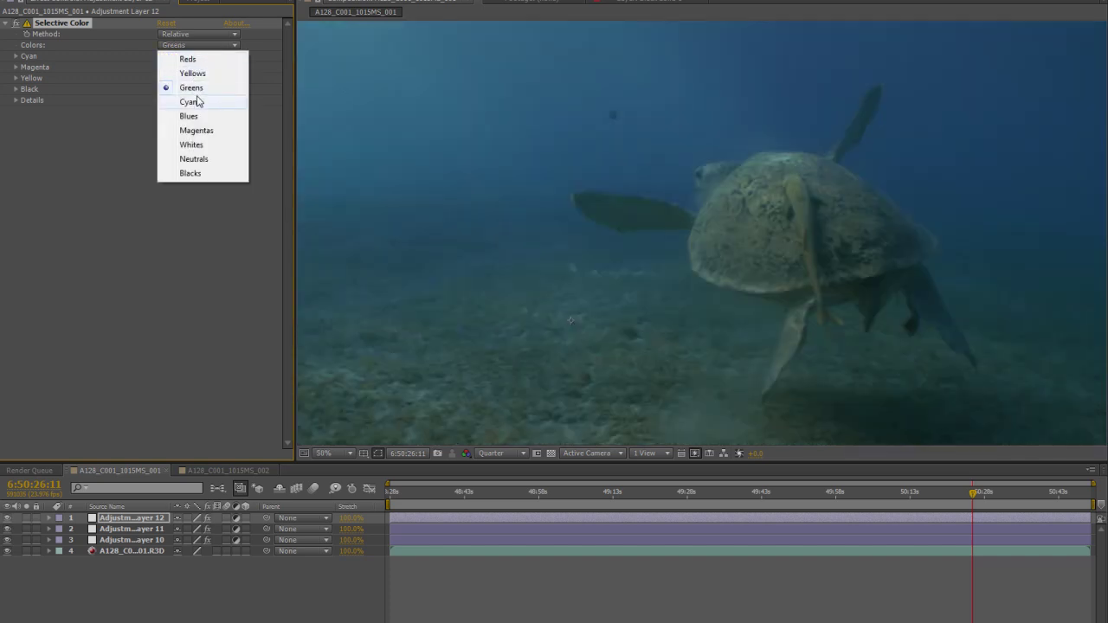
{"action": "left_click", "coordinate": [194, 102]}
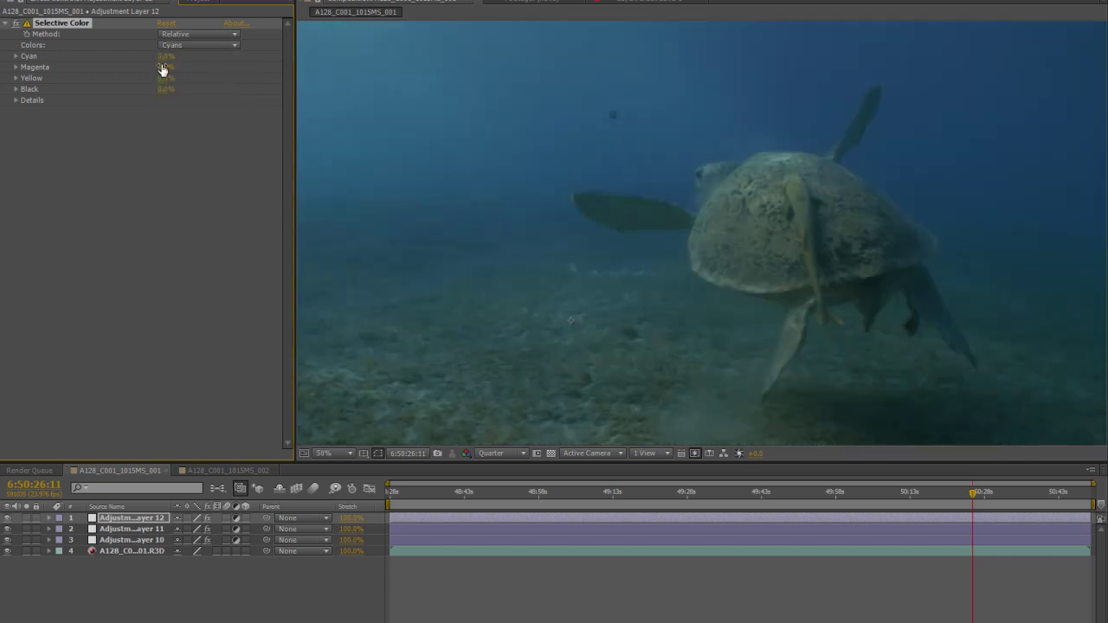
{"action": "left_click_drag", "start_coordinate": [165, 66], "coordinate": [185, 67]}
{"action": "scroll", "coordinate": [930, 227], "scroll_direction": "down", "scroll_amount": 2}
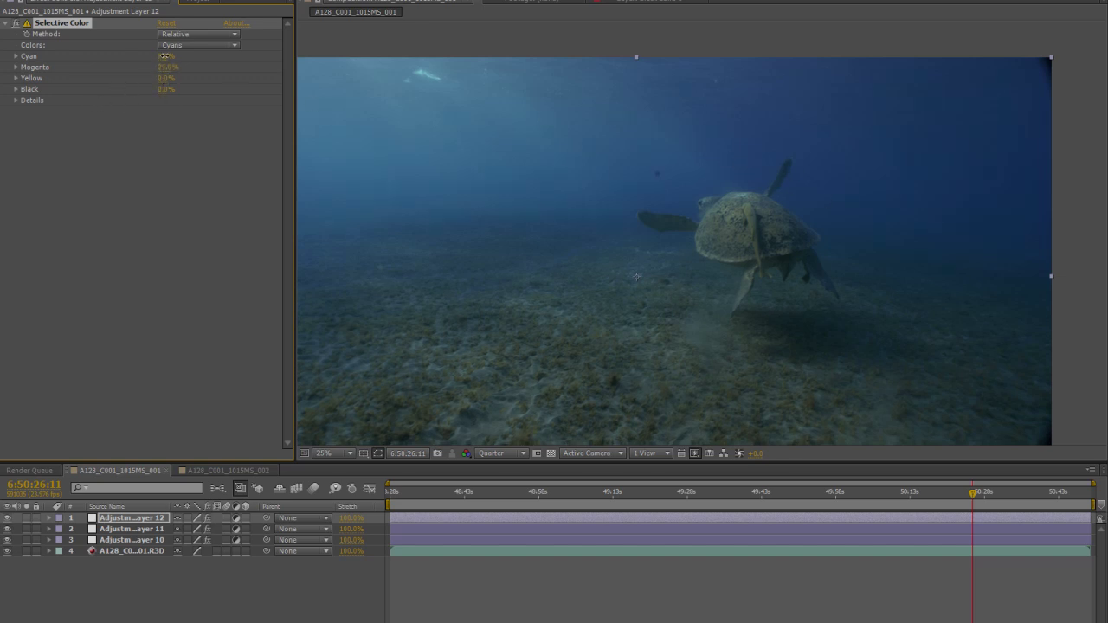
{"action": "left_click_drag", "start_coordinate": [165, 55], "coordinate": [177, 55]}
{"action": "left_click_drag", "start_coordinate": [162, 78], "coordinate": [152, 76]}
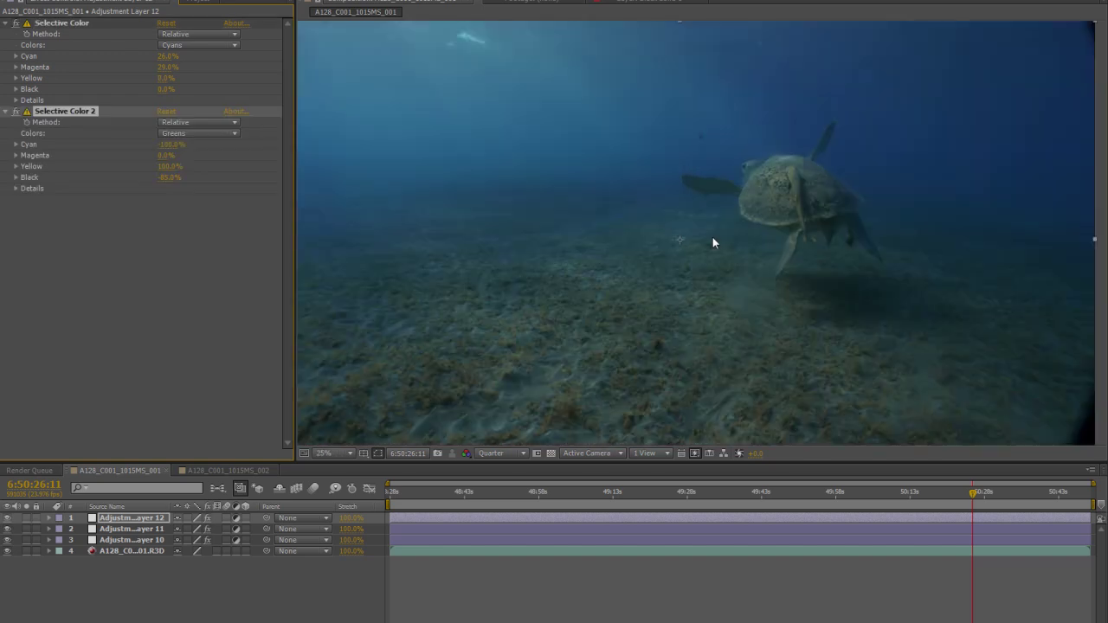
{"action": "scroll", "coordinate": [710, 176], "scroll_direction": "down", "scroll_amount": 1}
{"action": "scroll", "coordinate": [696, 173], "scroll_direction": "up", "scroll_amount": 2}
{"action": "scroll", "coordinate": [702, 232], "scroll_direction": "down", "scroll_amount": 1}
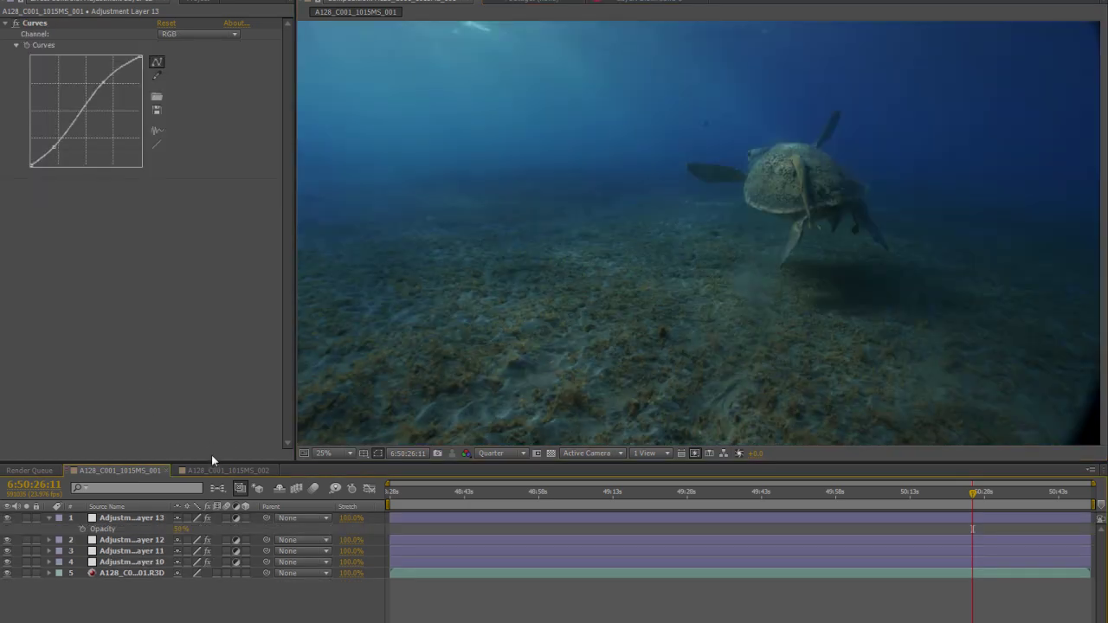
Open the A128_C001_1015MS_002 comp and toggle the Black Solid 1 letterbox off and on
{"action": "left_click", "coordinate": [232, 470]}
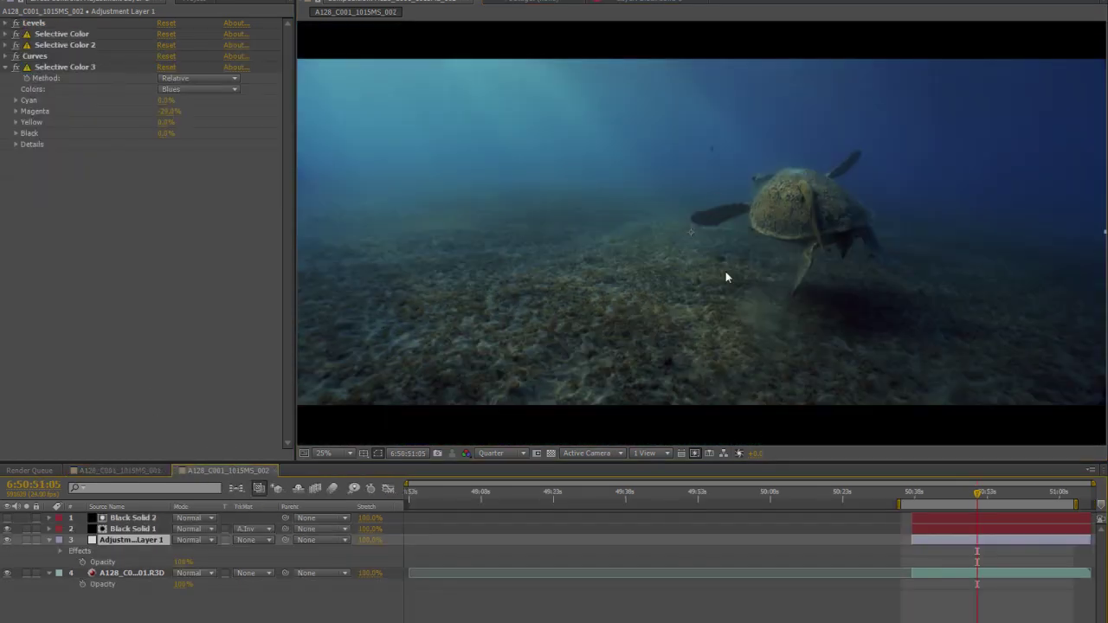
{"action": "left_click", "coordinate": [991, 492]}
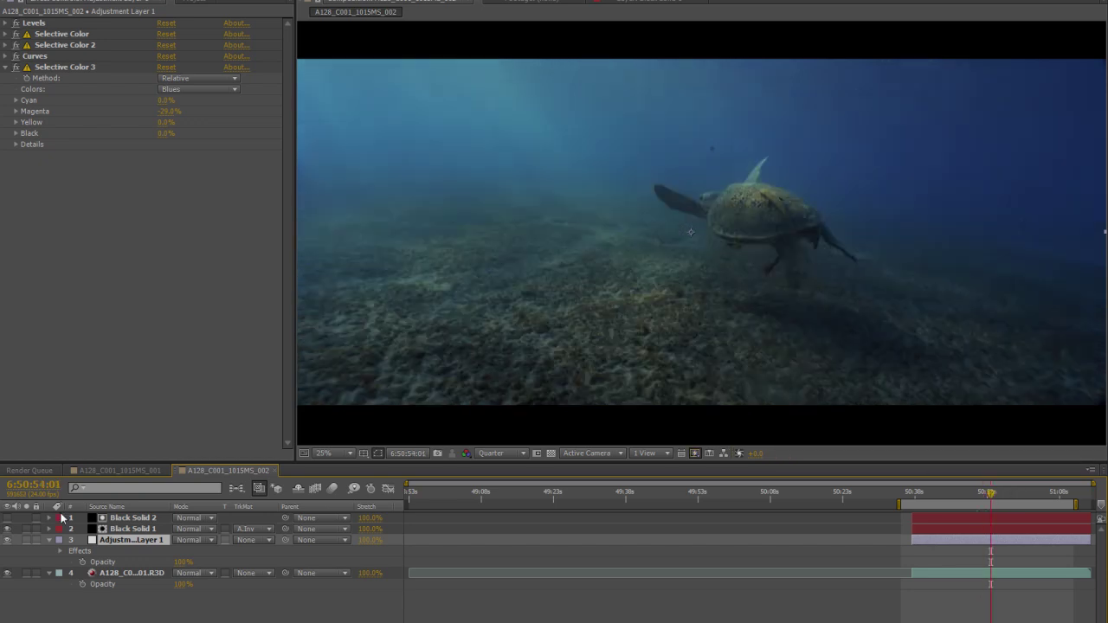
{"action": "left_click", "coordinate": [116, 529]}
{"action": "left_click", "coordinate": [7, 529]}
{"action": "left_click", "coordinate": [6, 529]}
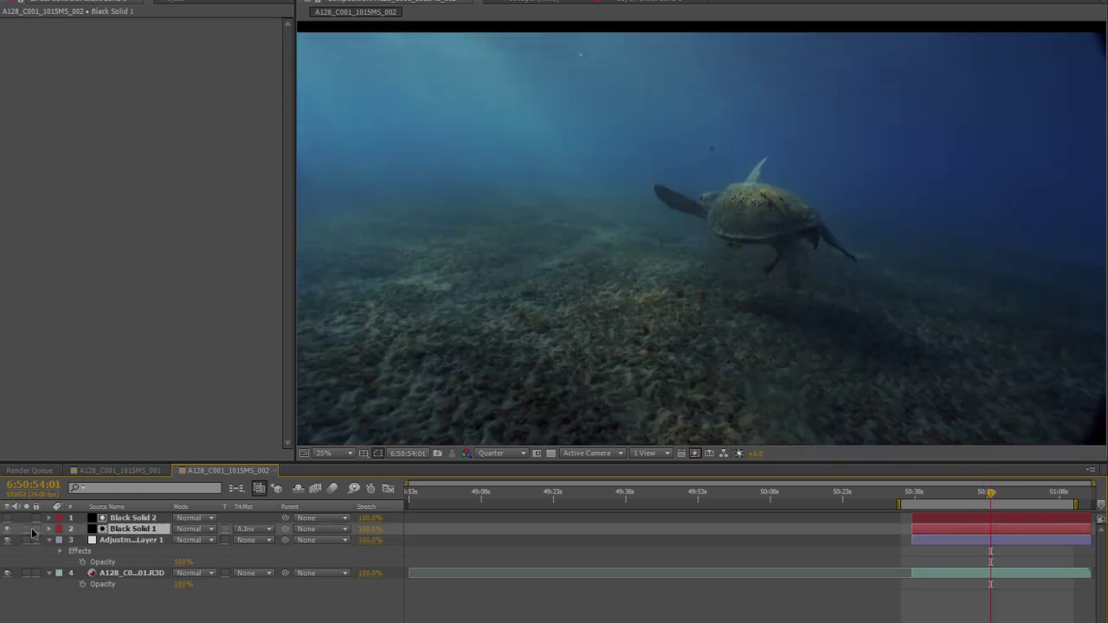
Disable all grading effects, re-enable Levels and both Selective Colors, then select Selective Color 3
{"action": "left_click", "coordinate": [139, 541]}
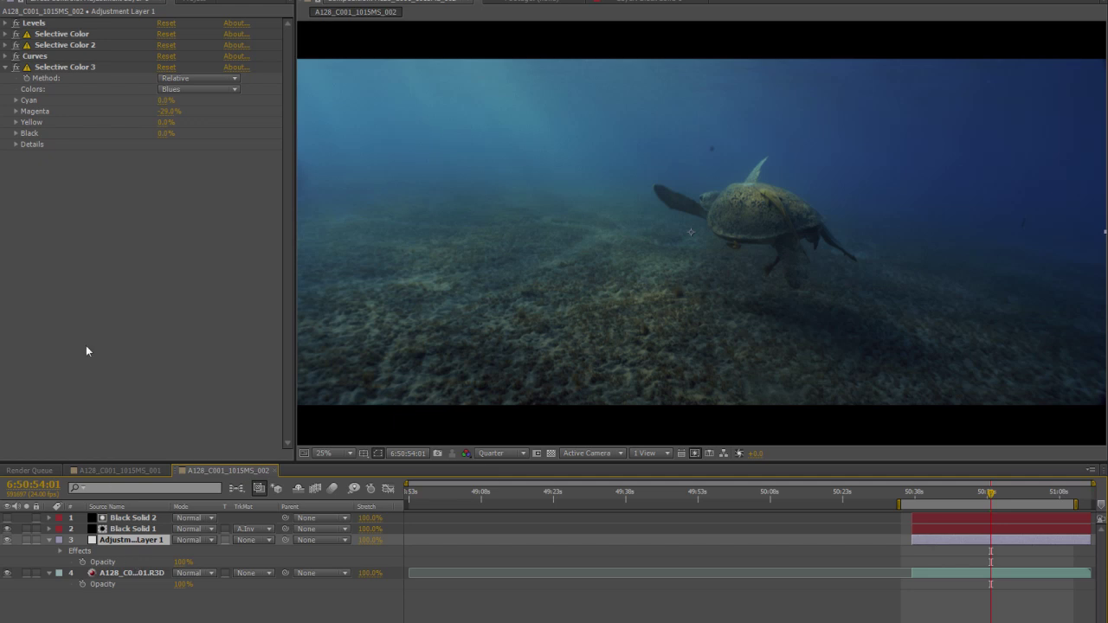
{"action": "left_click_drag", "start_coordinate": [17, 70], "coordinate": [16, 23]}
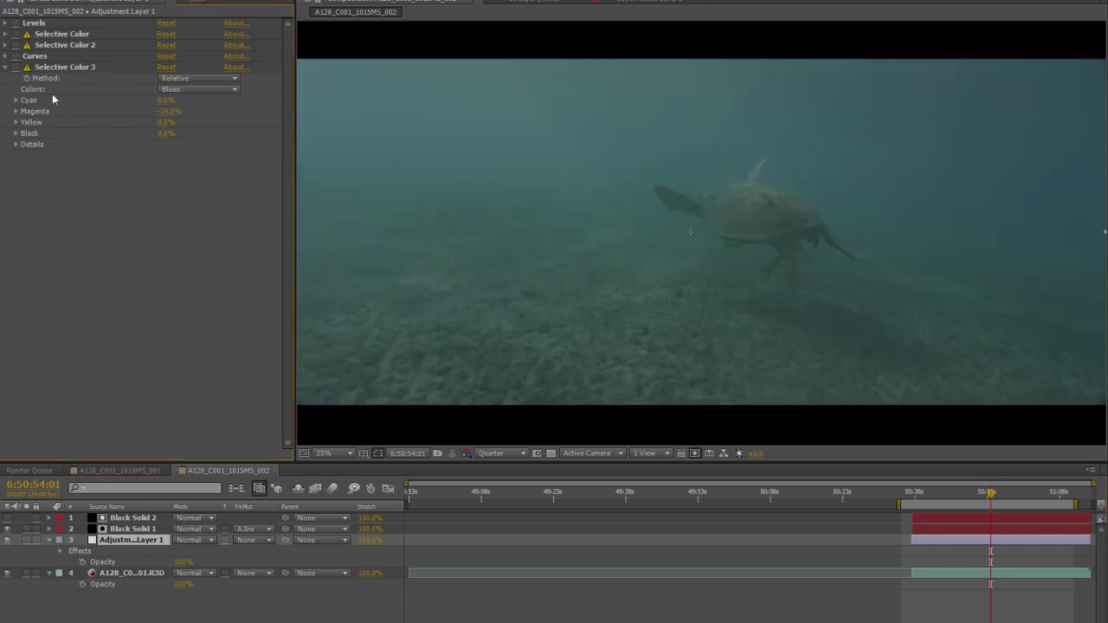
{"action": "left_click", "coordinate": [20, 31]}
{"action": "left_click", "coordinate": [16, 34]}
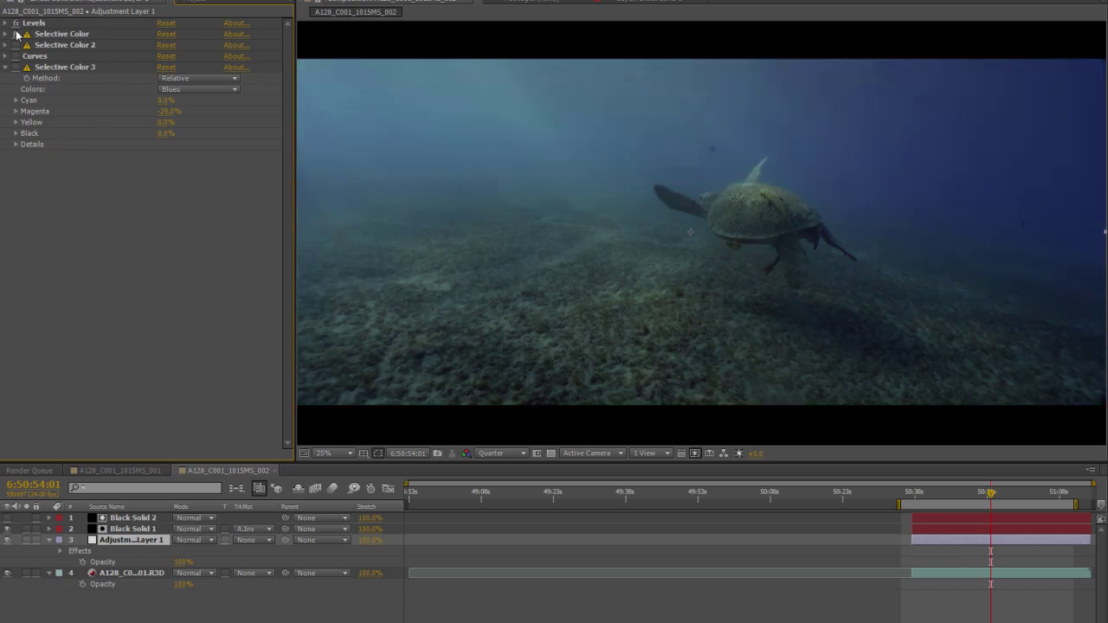
{"action": "left_click", "coordinate": [16, 45]}
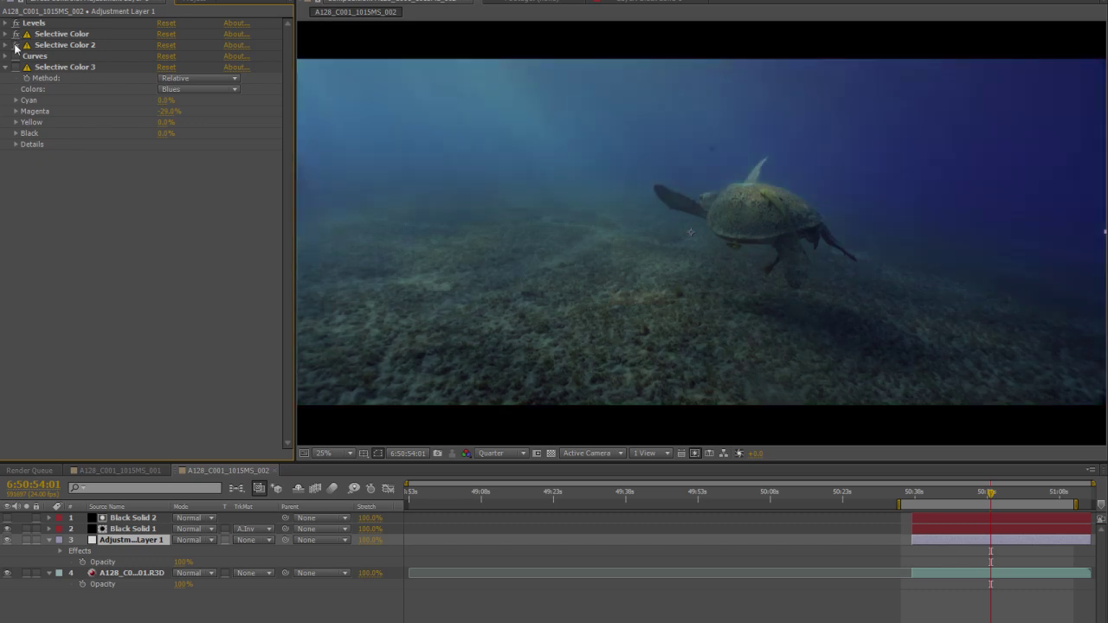
{"action": "left_click", "coordinate": [51, 69]}
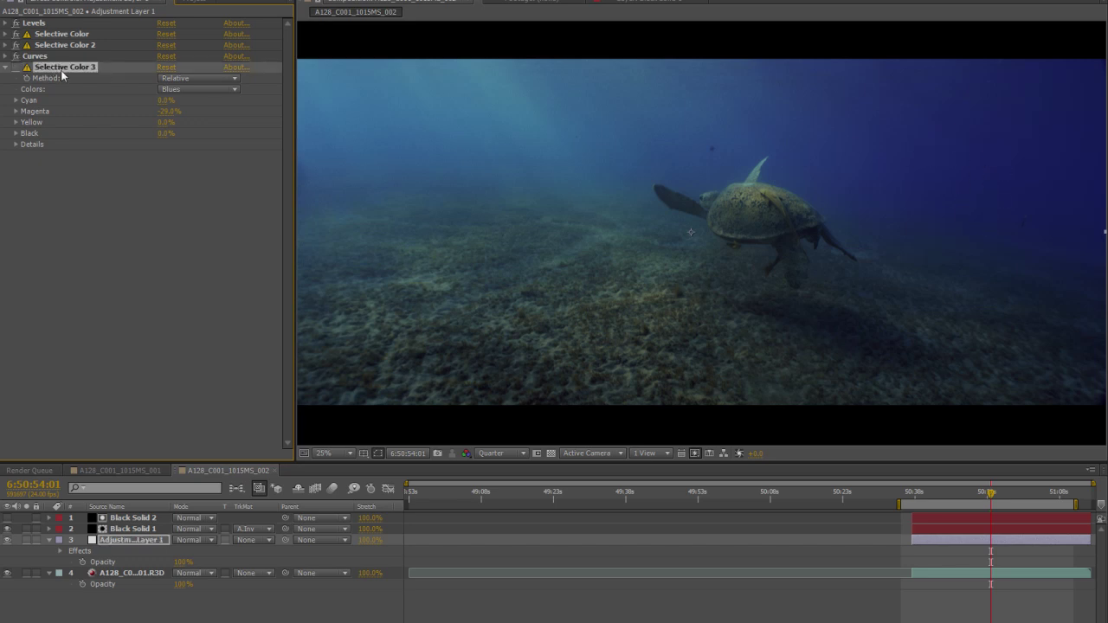
Delete Selective Color 3 and add a fresh Selective Color with Blues Magenta at -32%
{"action": "key", "text": "Delete"}
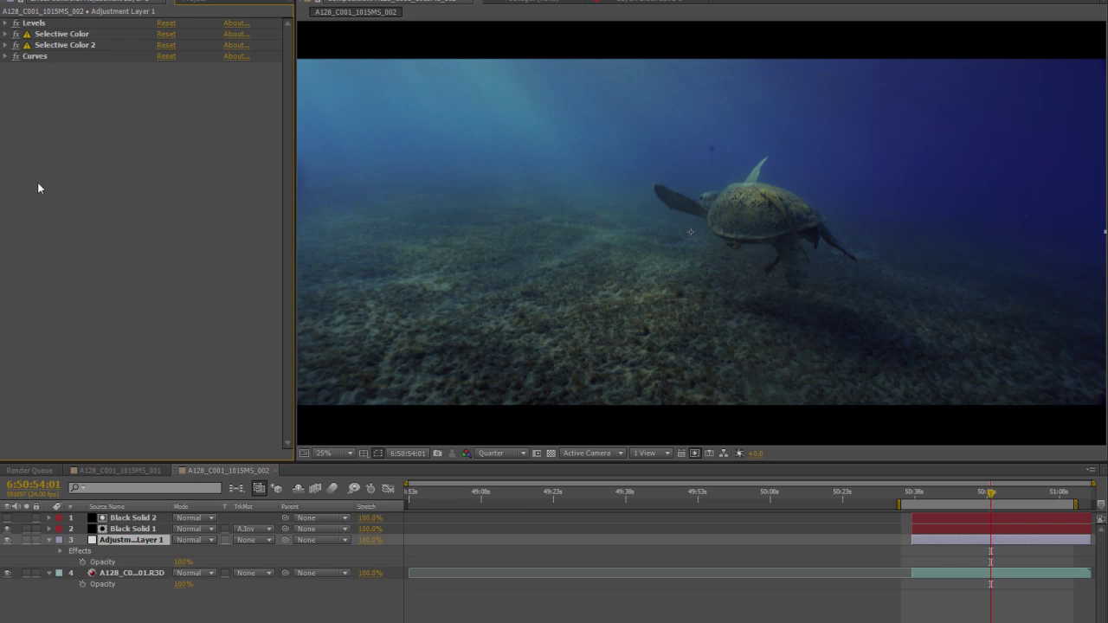
{"action": "right_click", "coordinate": [180, 116]}
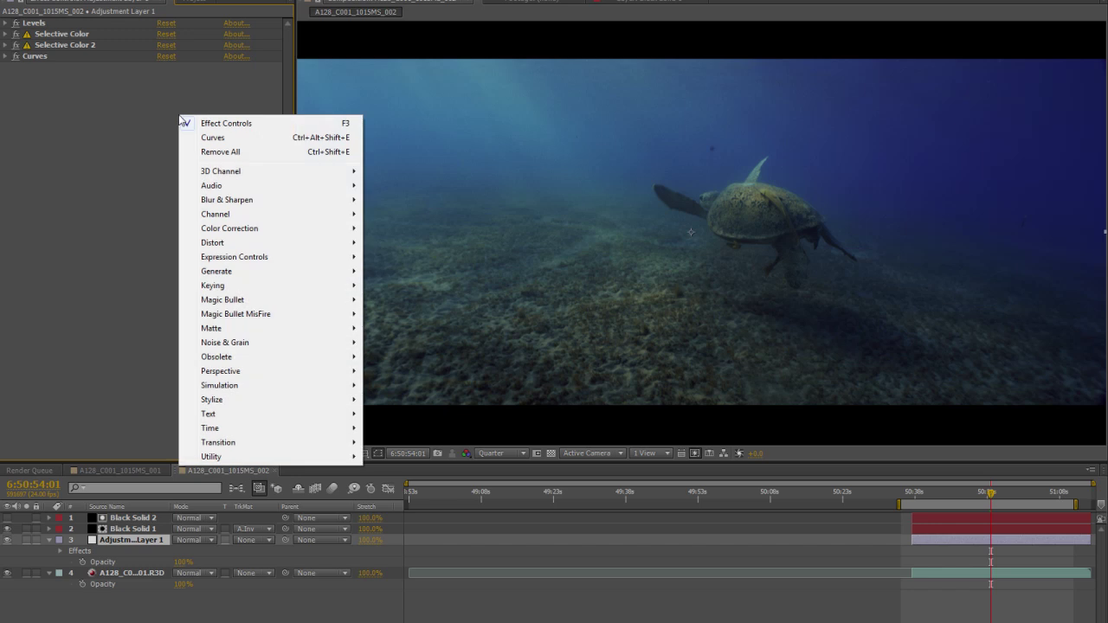
{"action": "mouse_move", "coordinate": [273, 227]}
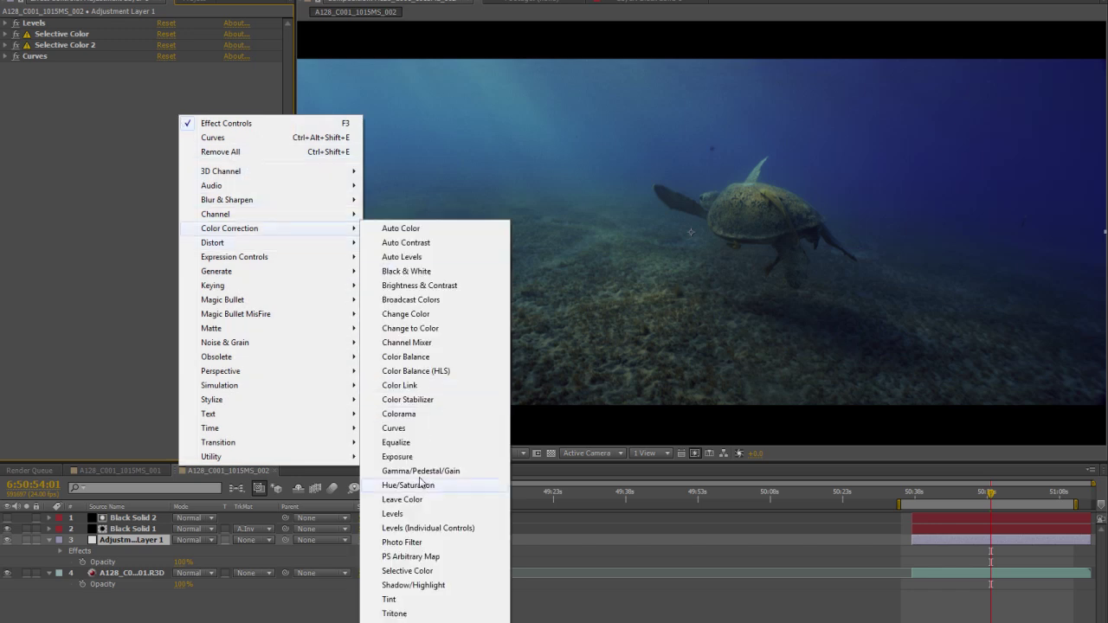
{"action": "left_click", "coordinate": [419, 571]}
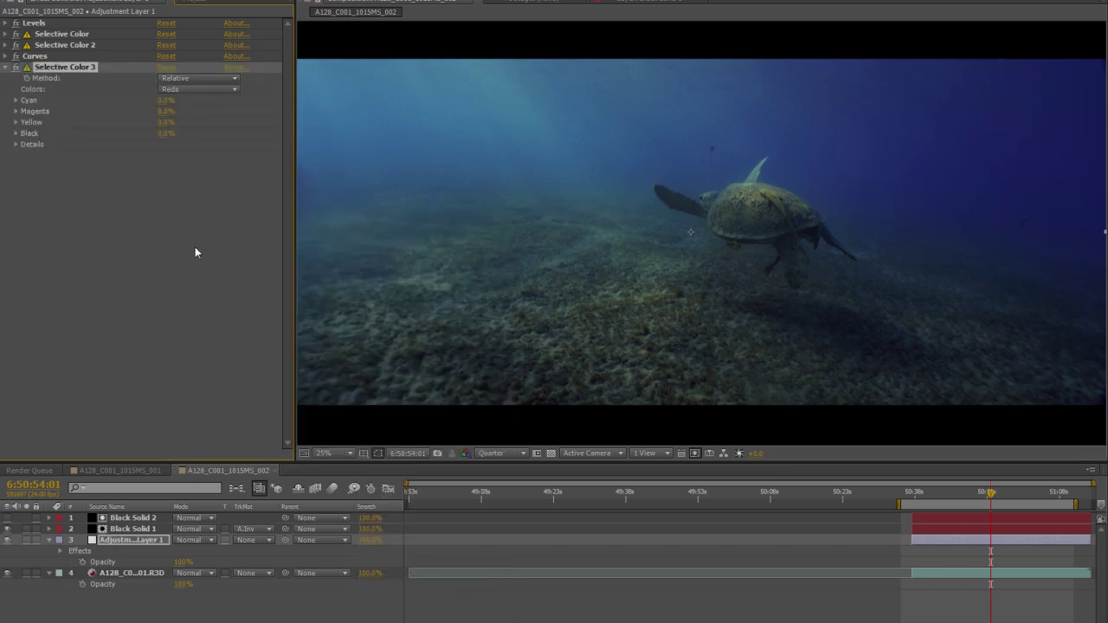
{"action": "left_click", "coordinate": [169, 88]}
{"action": "left_click", "coordinate": [208, 165]}
{"action": "mouse_move", "coordinate": [154, 110]}
{"action": "left_mouse_down"}
{"action": "mouse_move", "coordinate": [161, 120]}
{"action": "mouse_move", "coordinate": [153, 112]}
{"action": "left_mouse_up"}
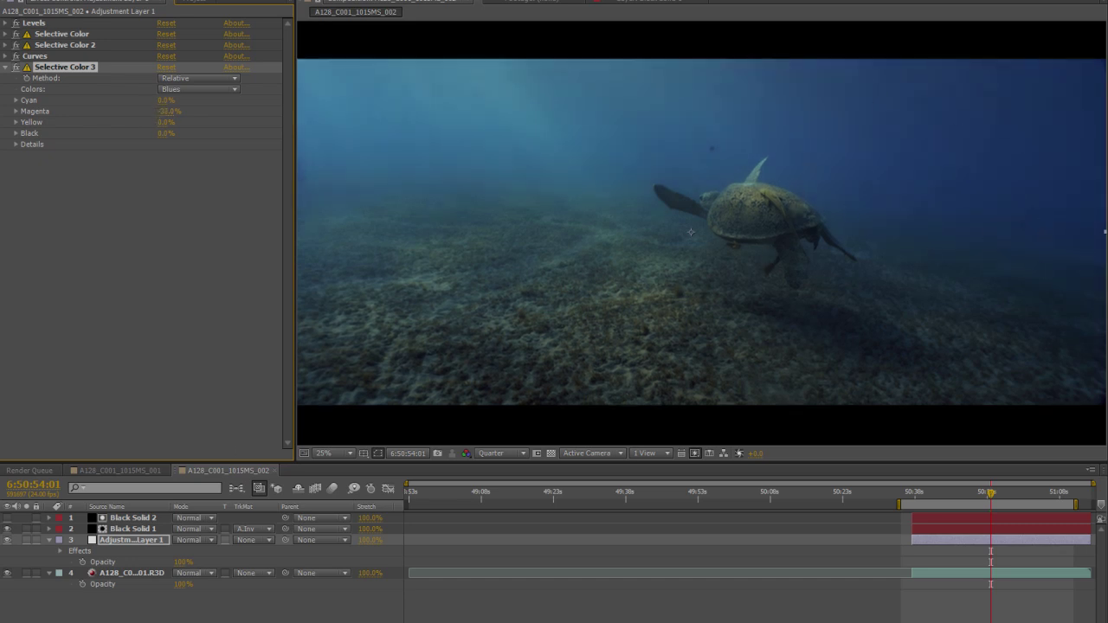
Toggle the grade off and on and zoom in on the turtle to compare with the original
{"action": "left_click", "coordinate": [7, 541]}
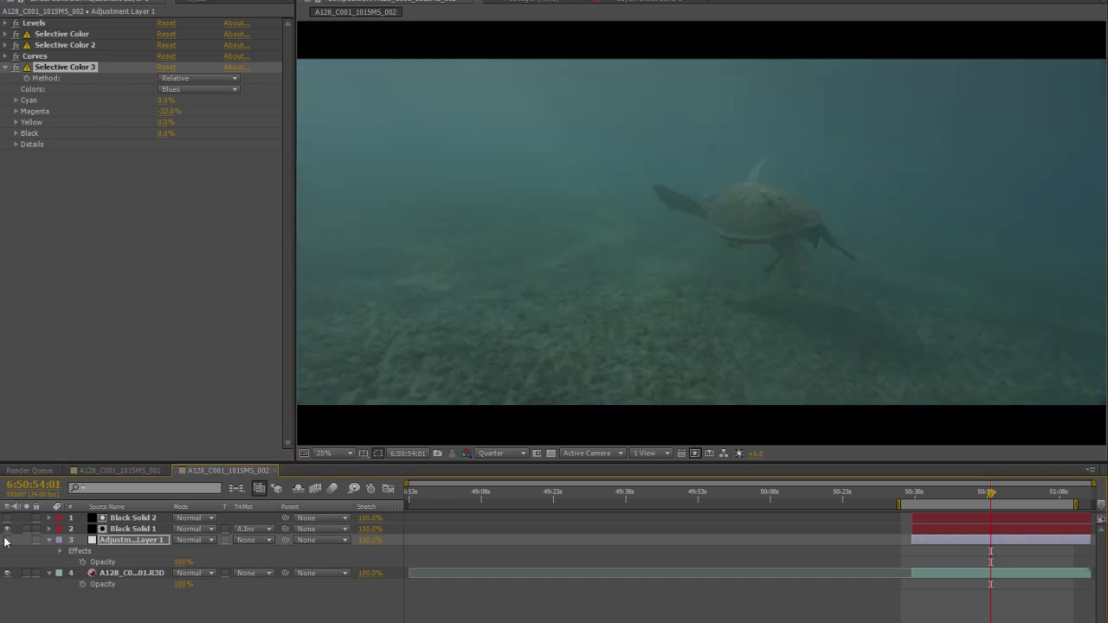
{"action": "left_click", "coordinate": [6, 541]}
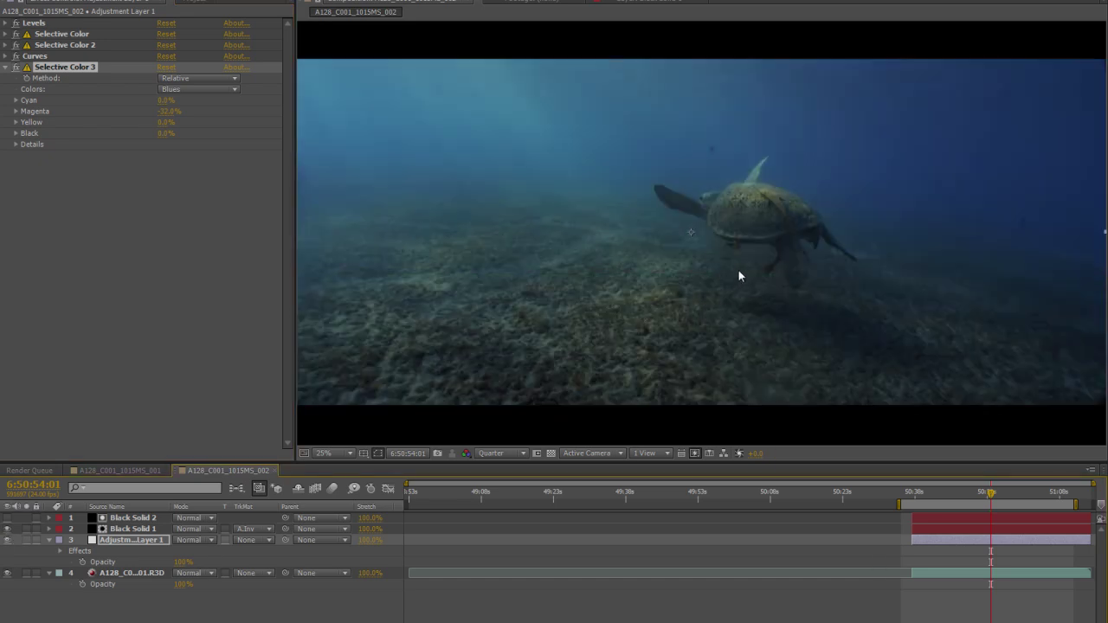
{"action": "key", "text": "period"}
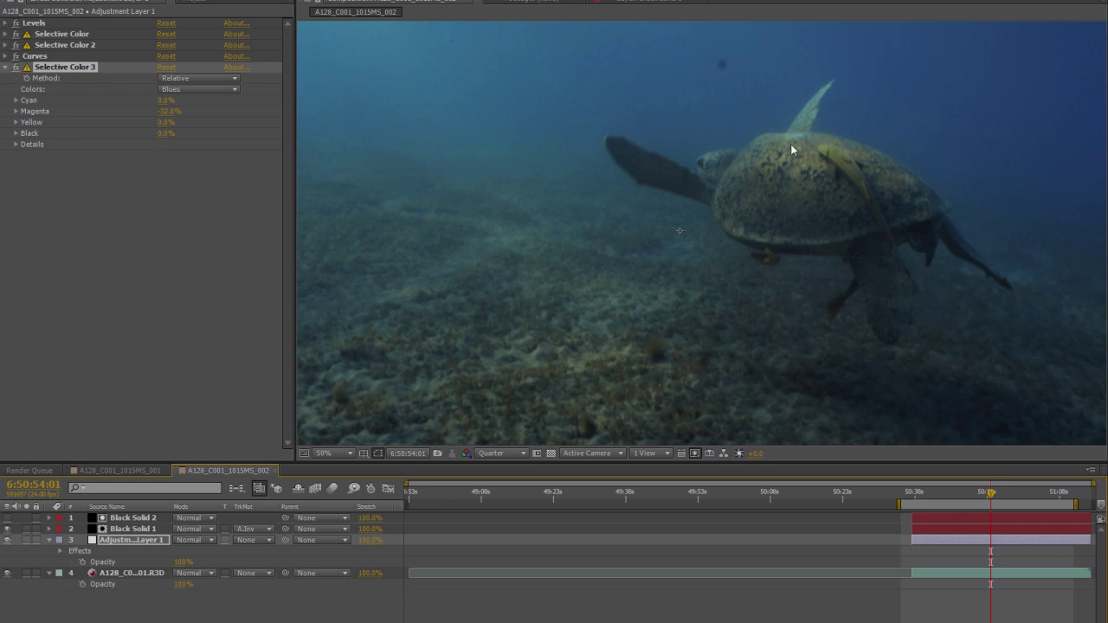
{"action": "key", "text": "comma"}
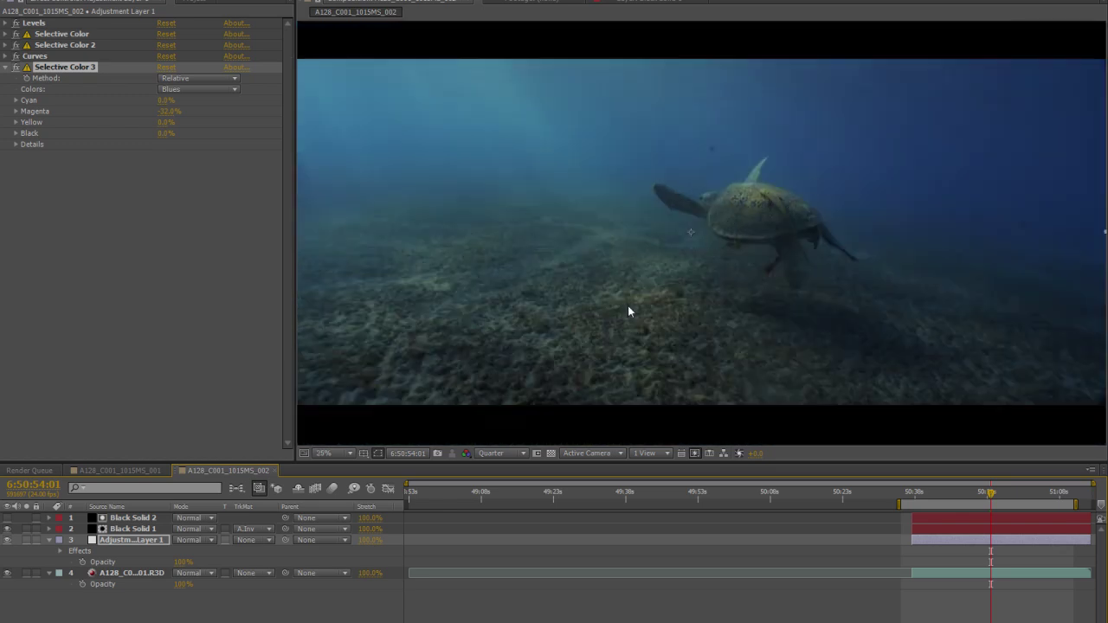
Scrub the timeline to later frames to confirm the deep blue water and neutral seabed hold
{"action": "left_click", "coordinate": [947, 493]}
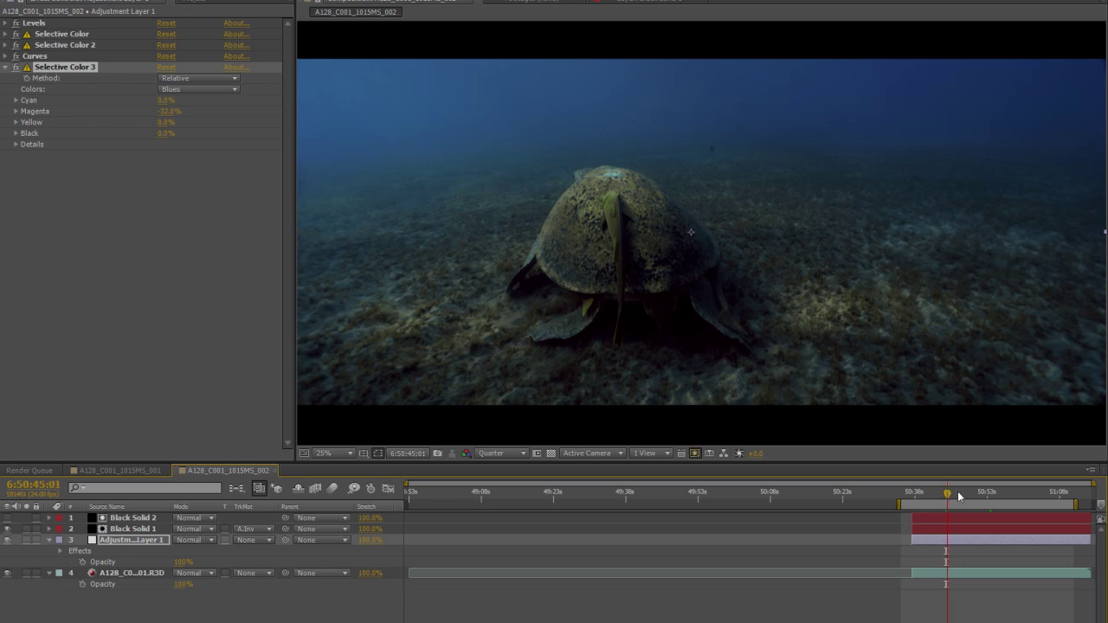
{"action": "left_click", "coordinate": [968, 493]}
{"action": "left_click_drag", "start_coordinate": [972, 496], "coordinate": [979, 496]}
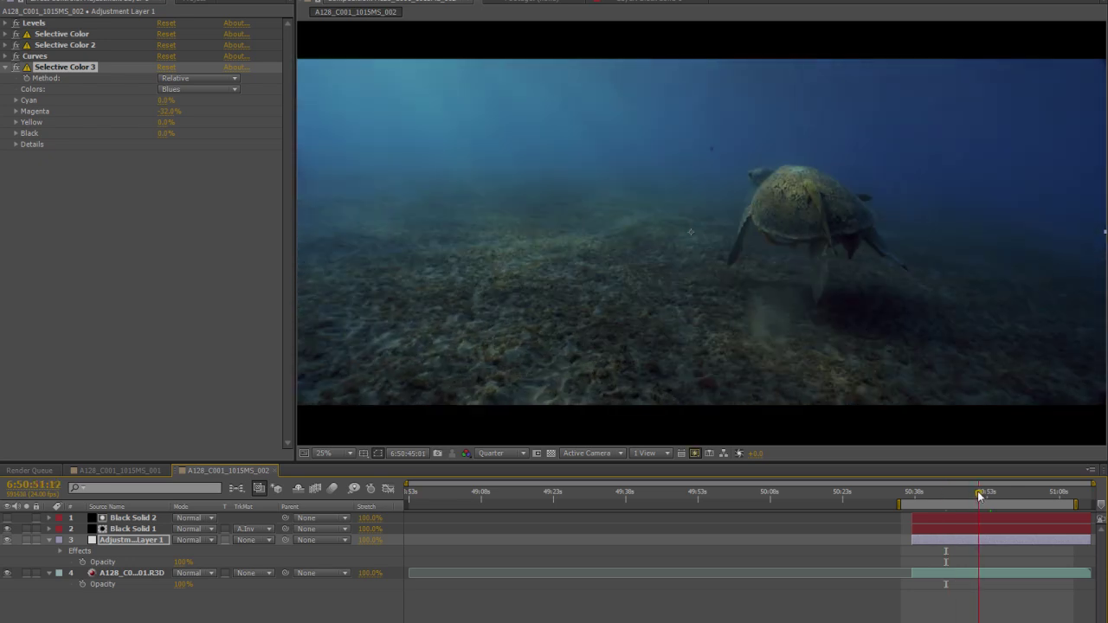